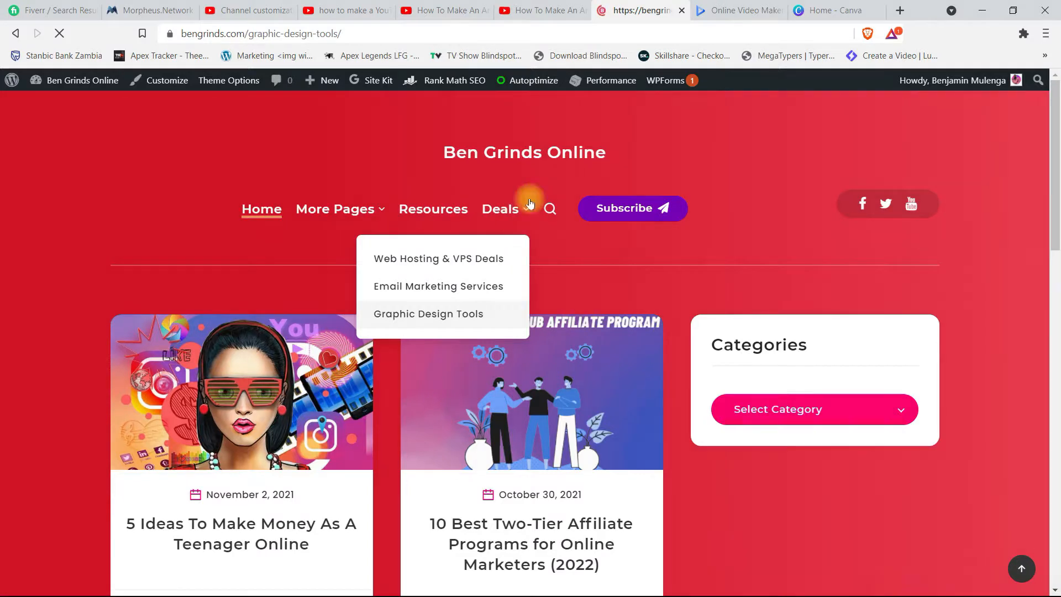
# Open the Renderforest site from its free-trial link on the Graphic Design Tools page and go to its account sign-up form.
pyautogui.moveTo(1058, 144); pyautogui.dragTo(1060, 217)
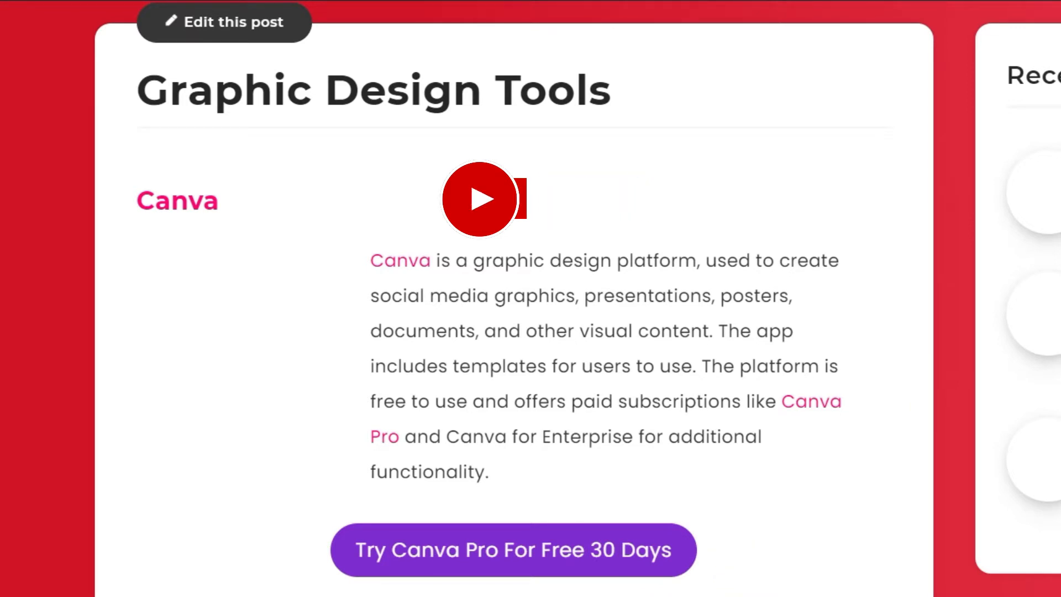
pyautogui.scroll(-3, 514, 299)
pyautogui.scroll(-2, 514, 298)
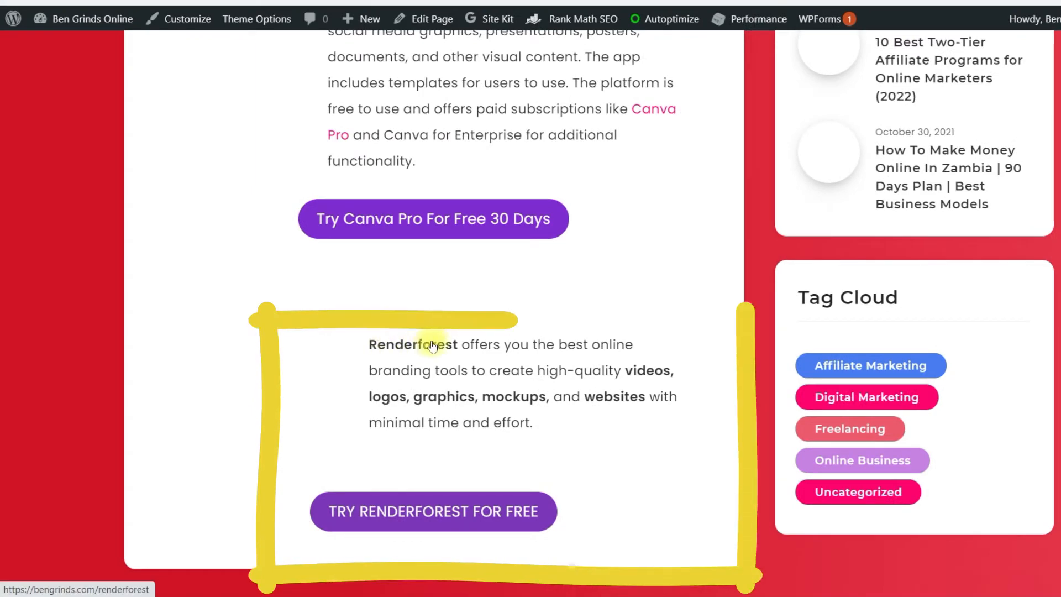
pyautogui.click(421, 516)
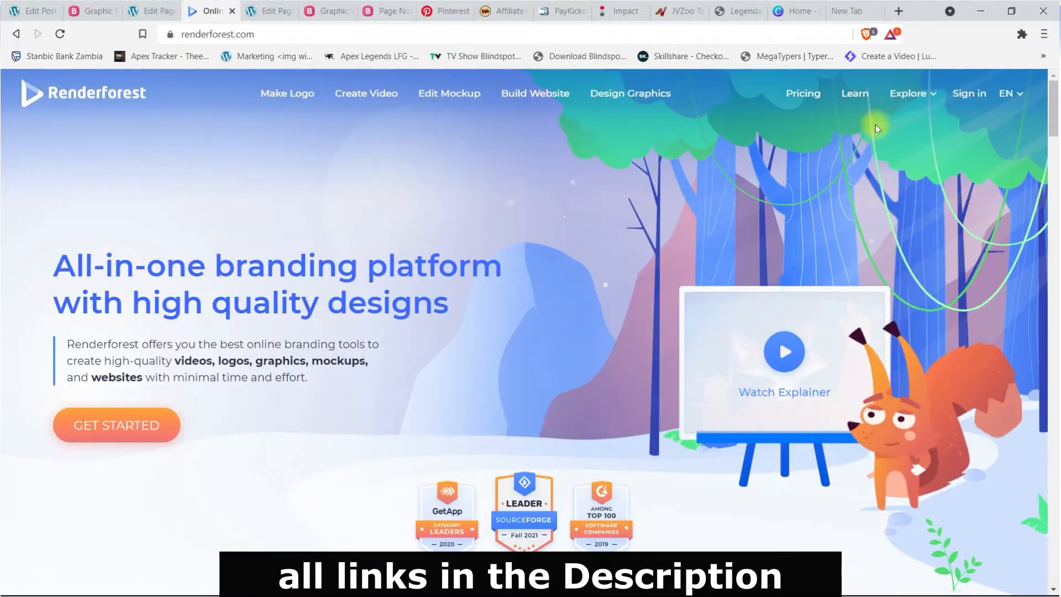
pyautogui.click(968, 95)
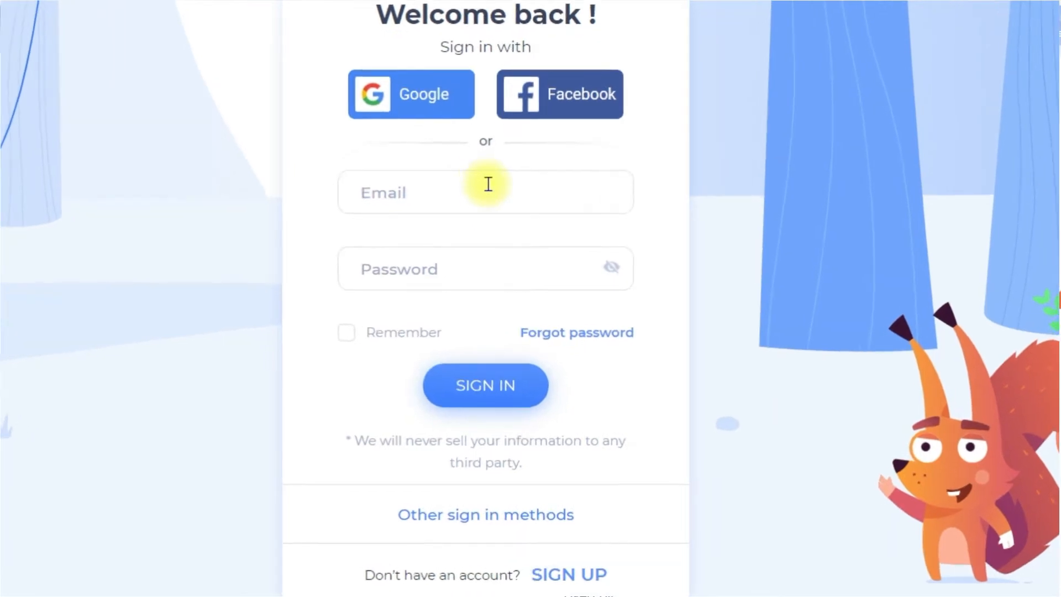
pyautogui.click(566, 578)
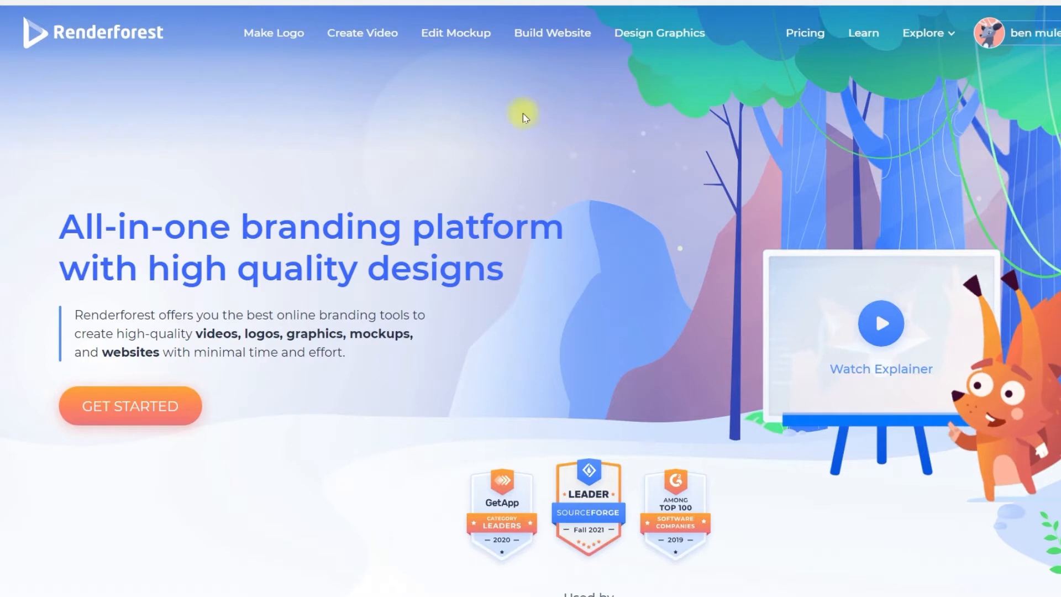
# Show the YouTube Intros category of the video templates.
pyautogui.click(366, 37)
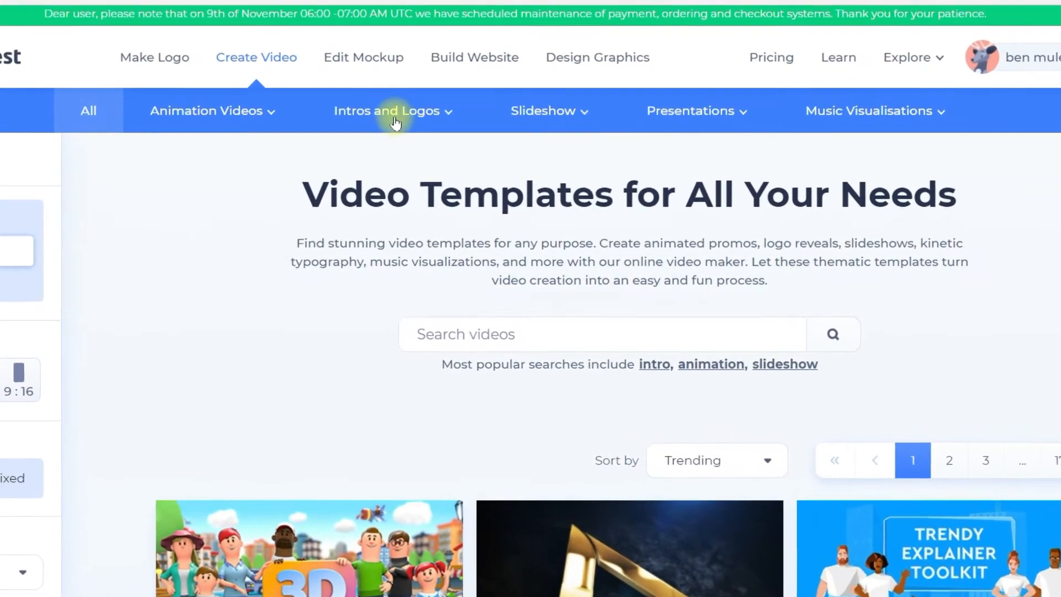
pyautogui.click(434, 150)
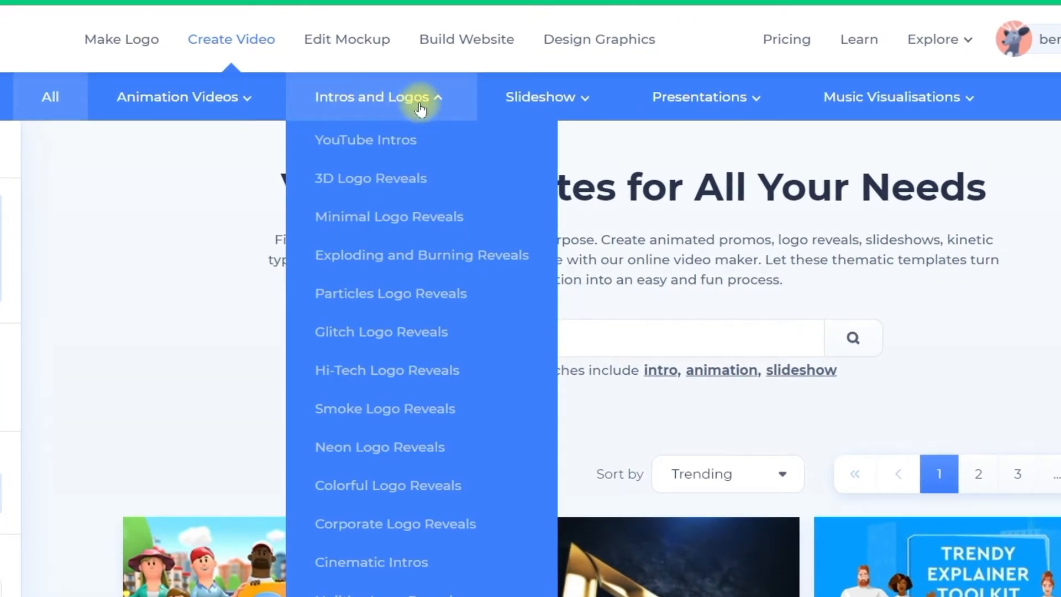
pyautogui.click(397, 150)
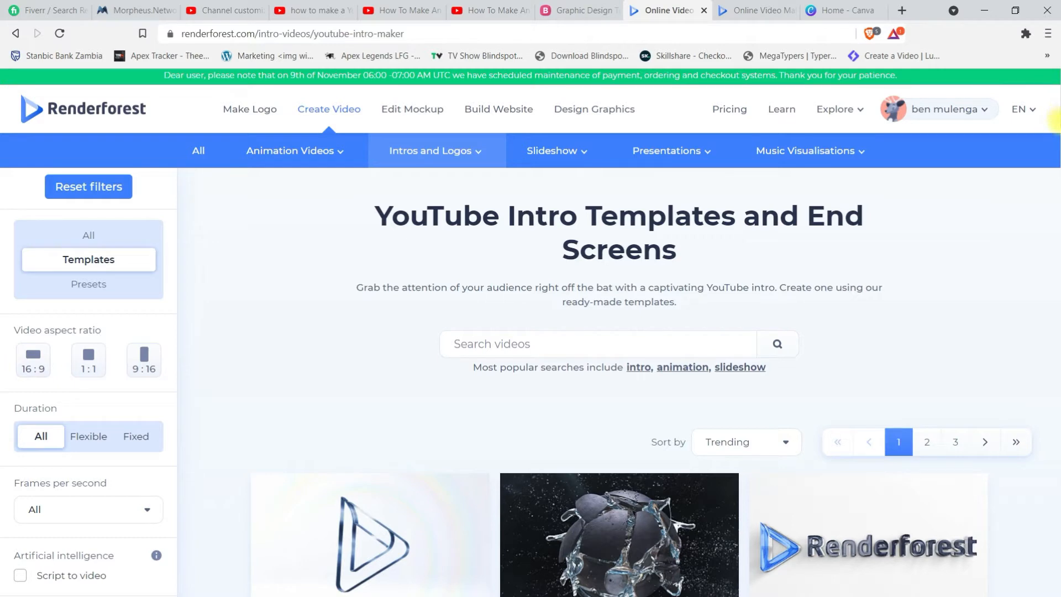
# Browse the YouTube intro templates and open the preview of Epic Sphere Eruption Logo.
pyautogui.moveTo(1060, 111); pyautogui.dragTo(1059, 145)
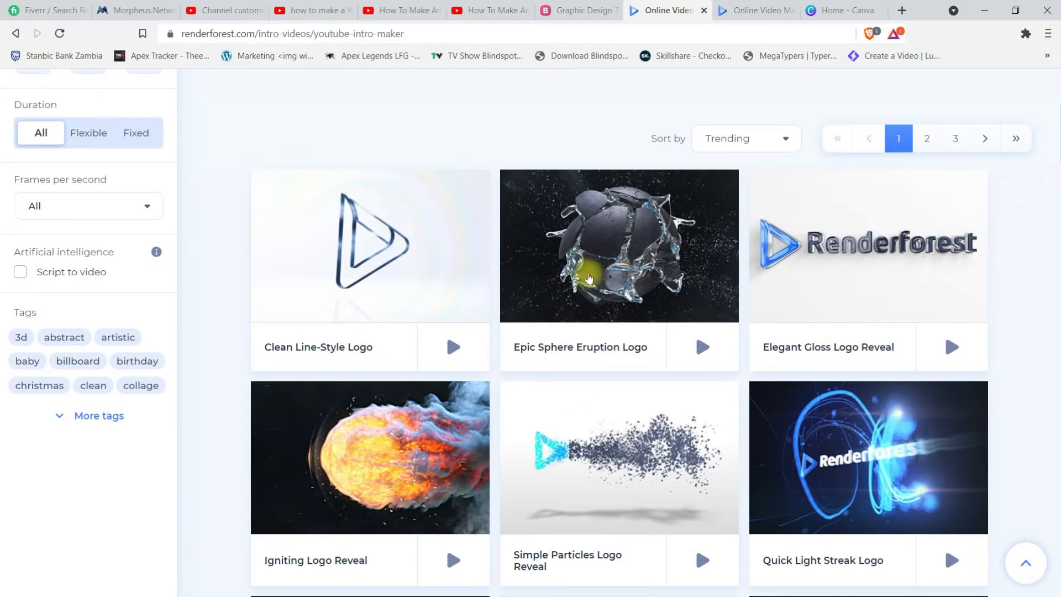
pyautogui.moveTo(611, 257)
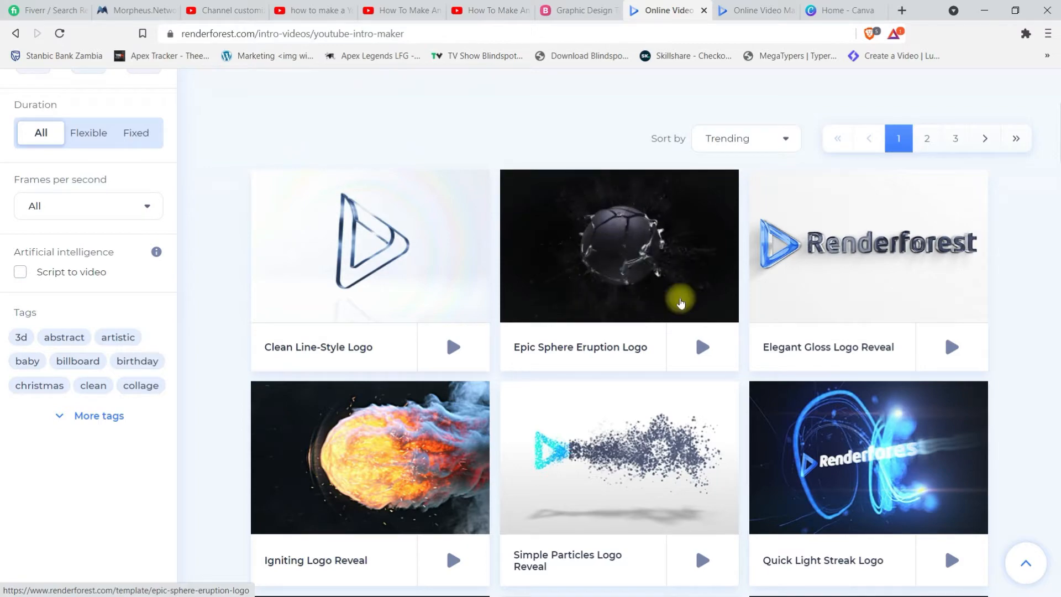
pyautogui.moveTo(1060, 136); pyautogui.dragTo(1057, 72)
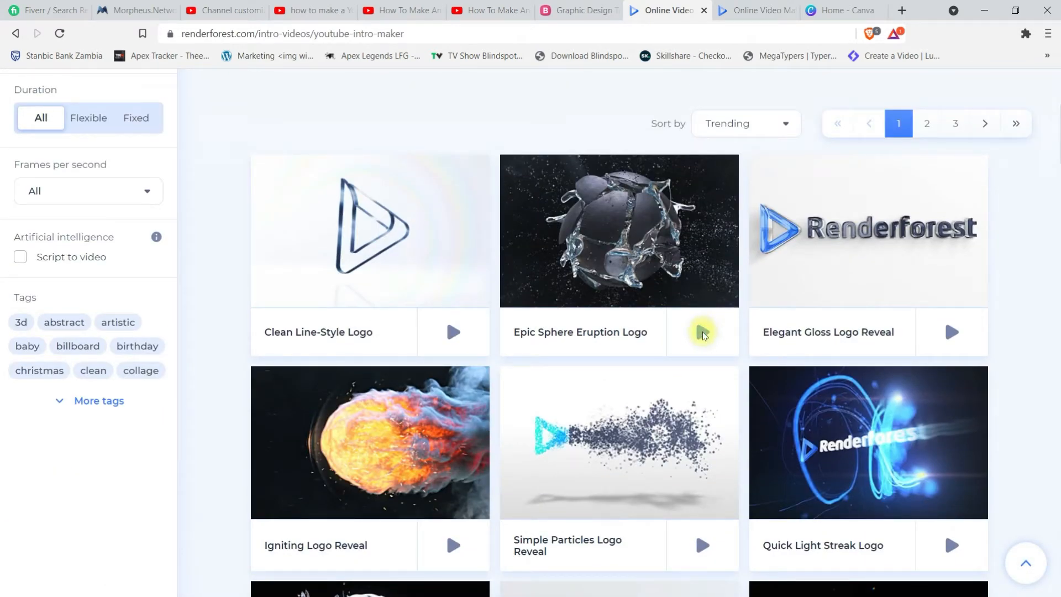
pyautogui.click(703, 332)
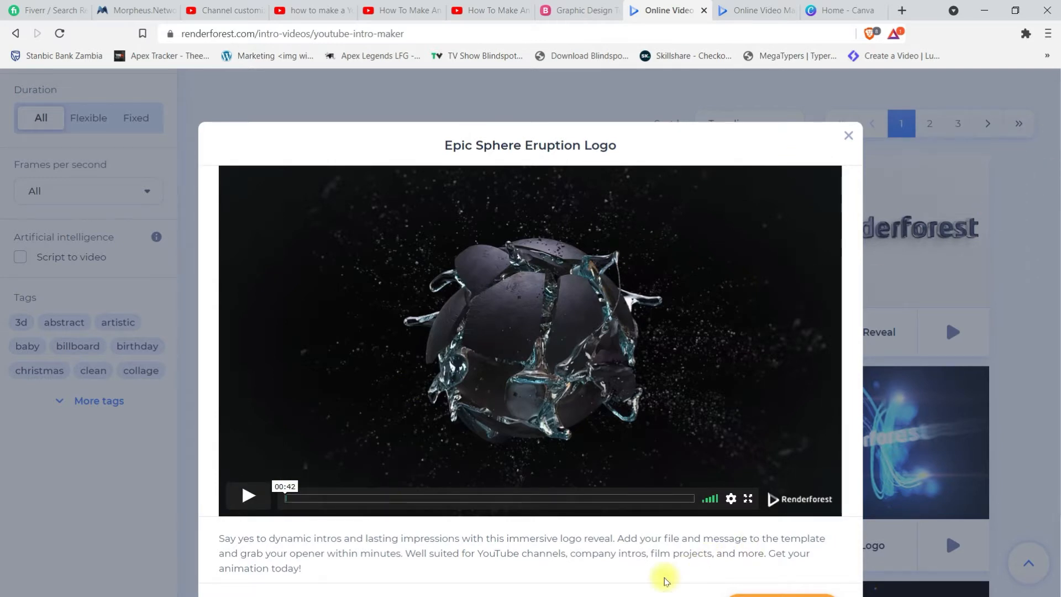
# Create a project from the Epic Sphere Eruption Logo template in the Widescreen Version.
pyautogui.scroll(-2, 666, 578)
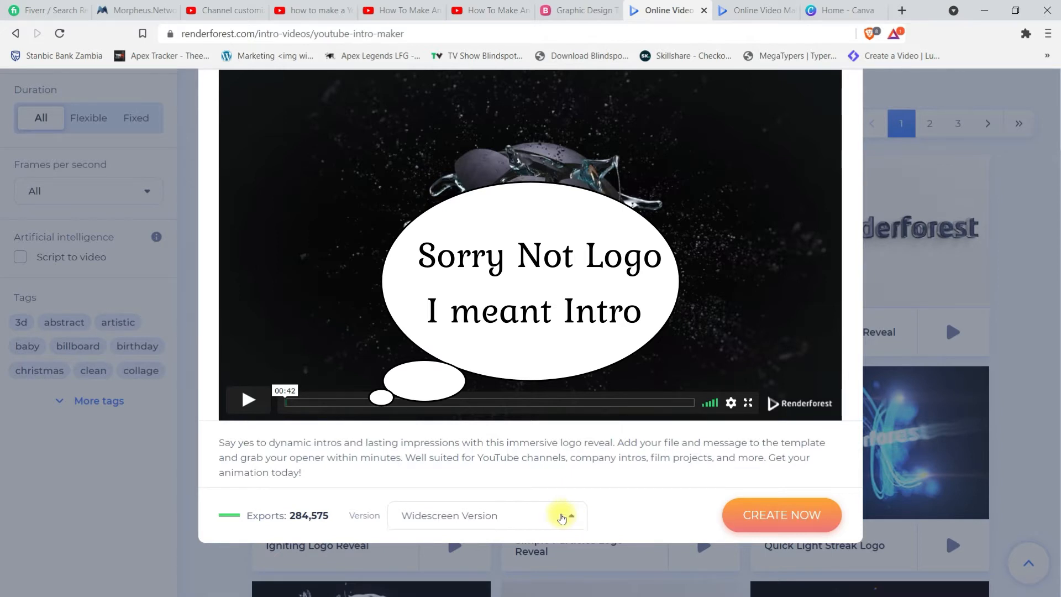
pyautogui.click(567, 518)
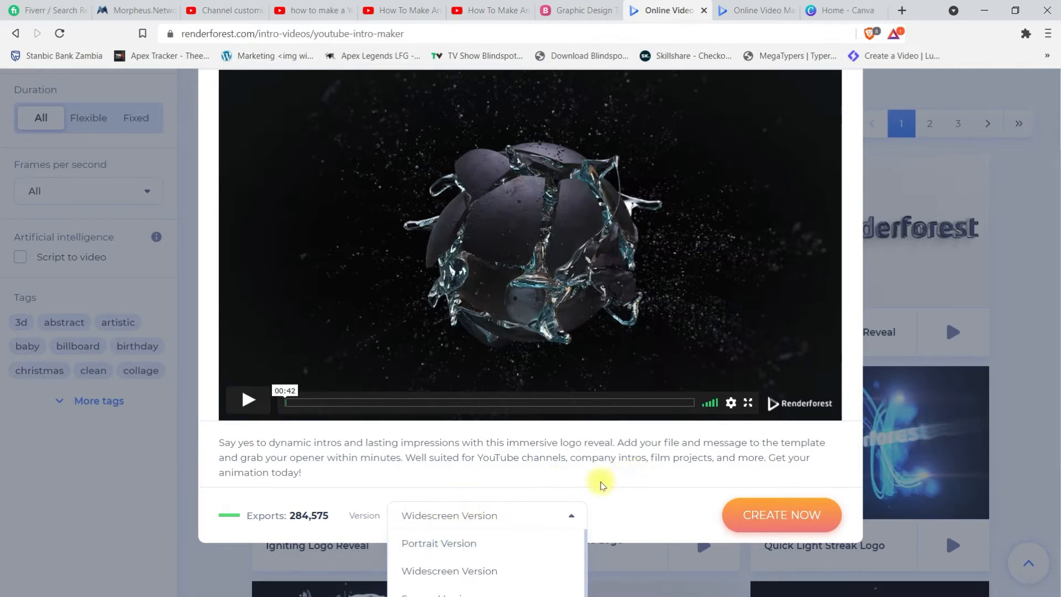
pyautogui.click(626, 494)
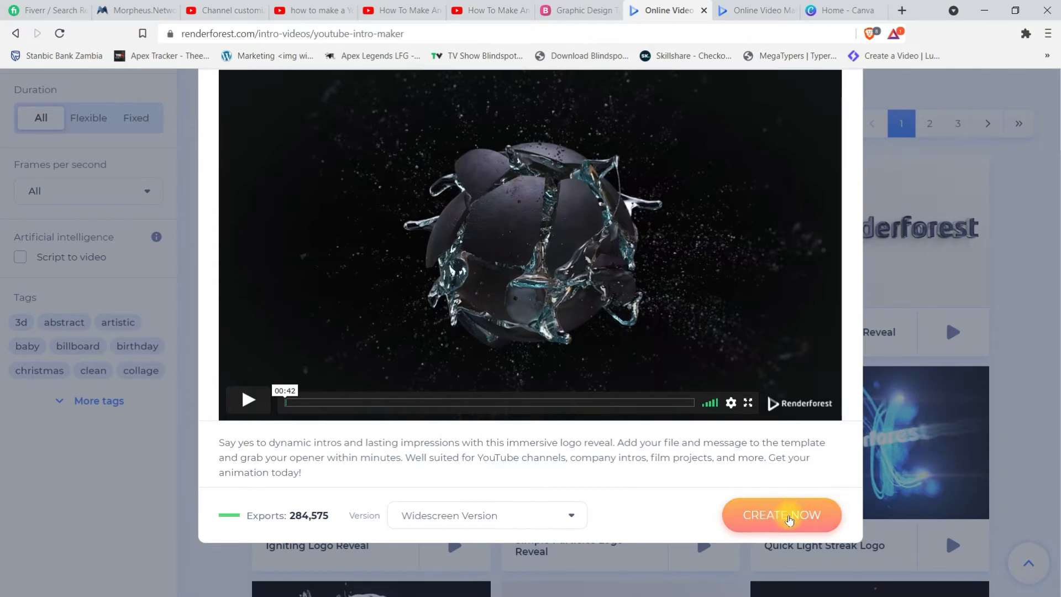
pyautogui.click(790, 521)
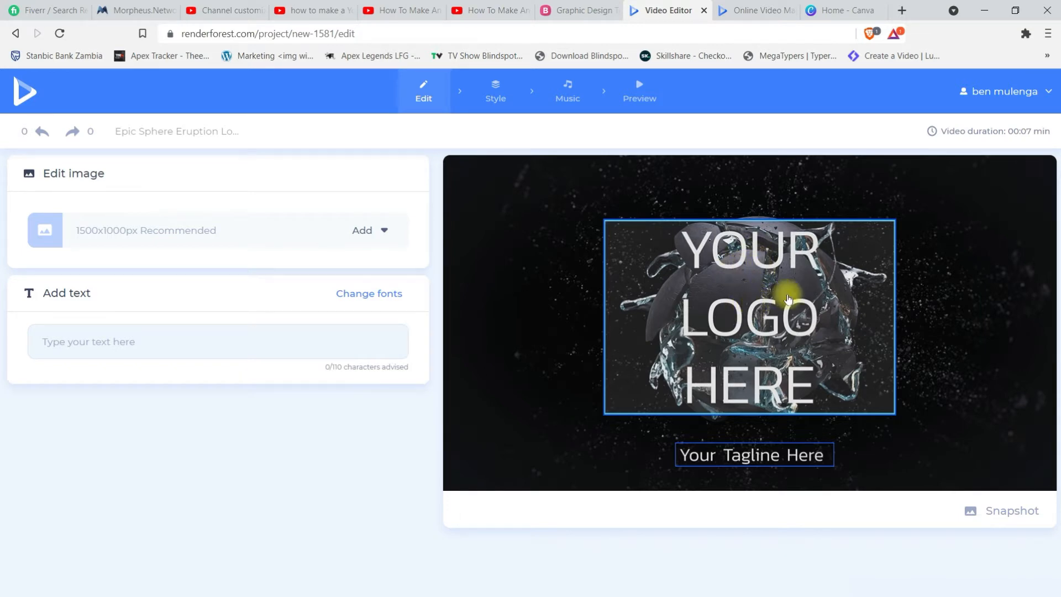
pyautogui.click(380, 233)
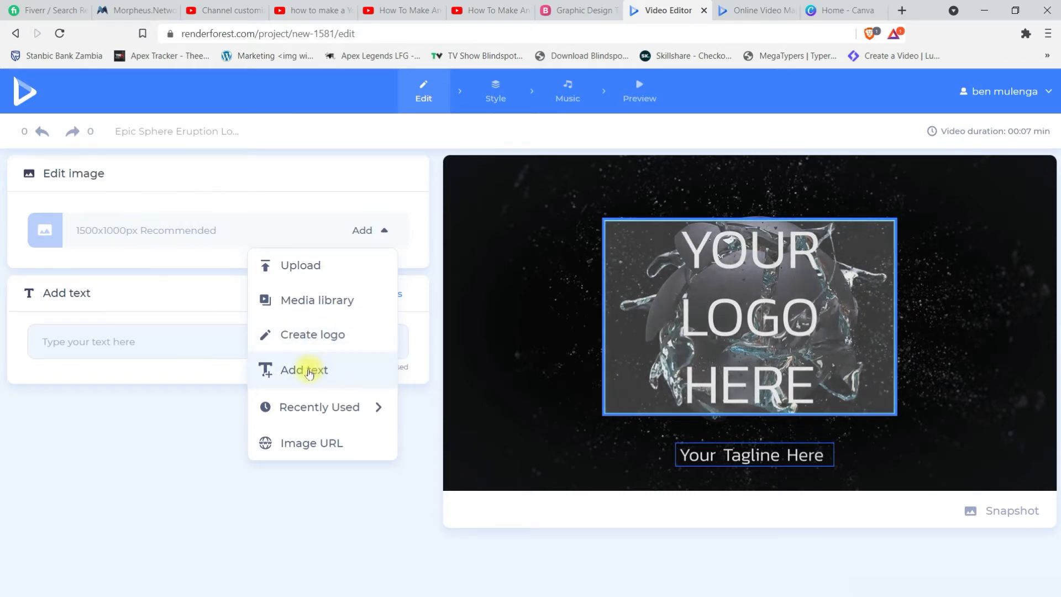
pyautogui.moveTo(343, 411)
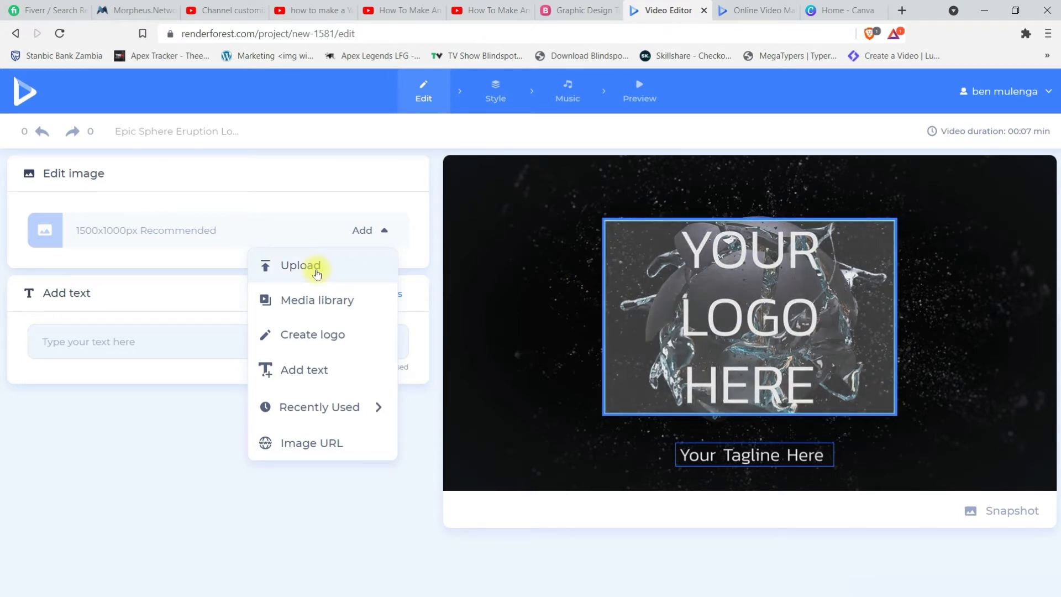
# Switch to Canva and download the logo design named "b" as a PNG file.
pyautogui.click(835, 10)
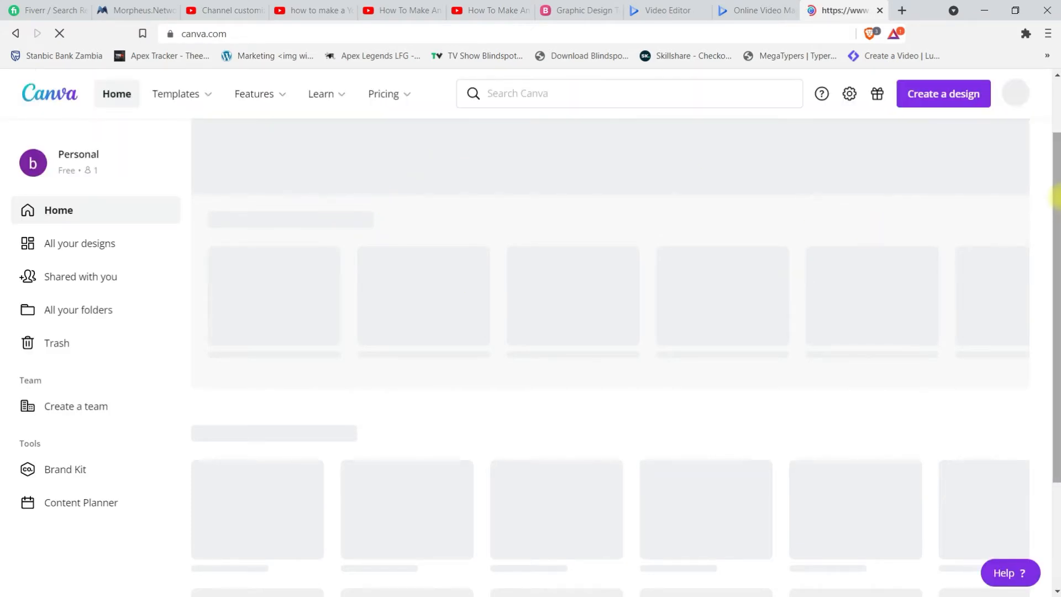
pyautogui.moveTo(1056, 196); pyautogui.dragTo(1056, 210)
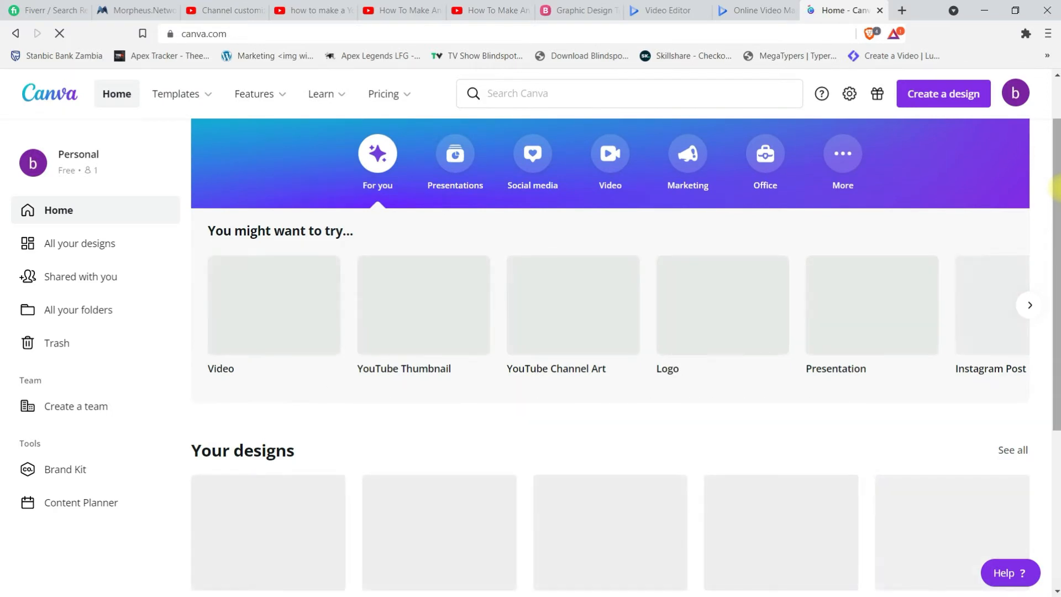
pyautogui.scroll(-3, 979, 356)
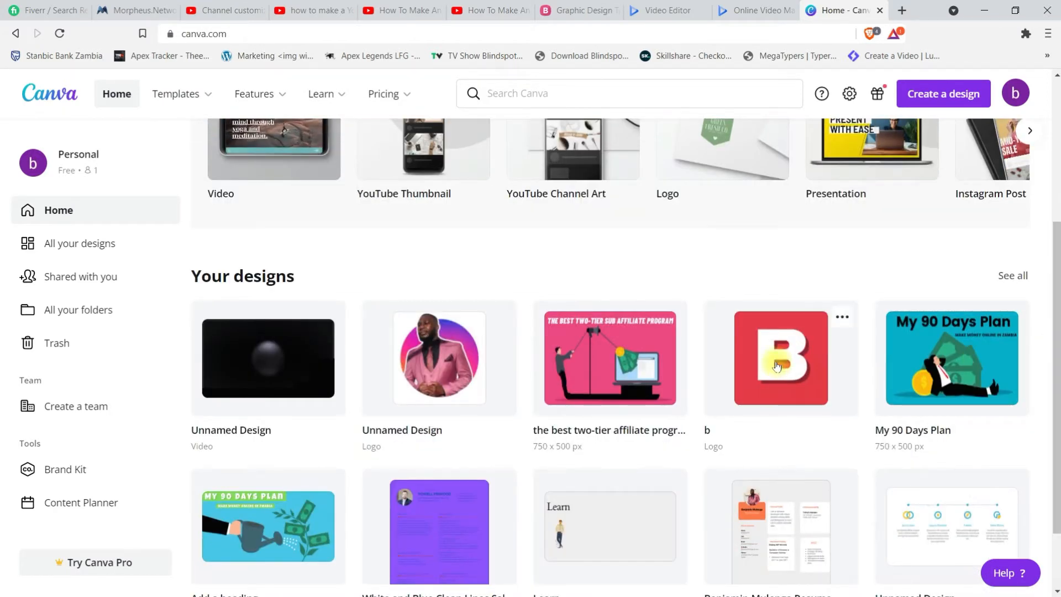
pyautogui.click(840, 320)
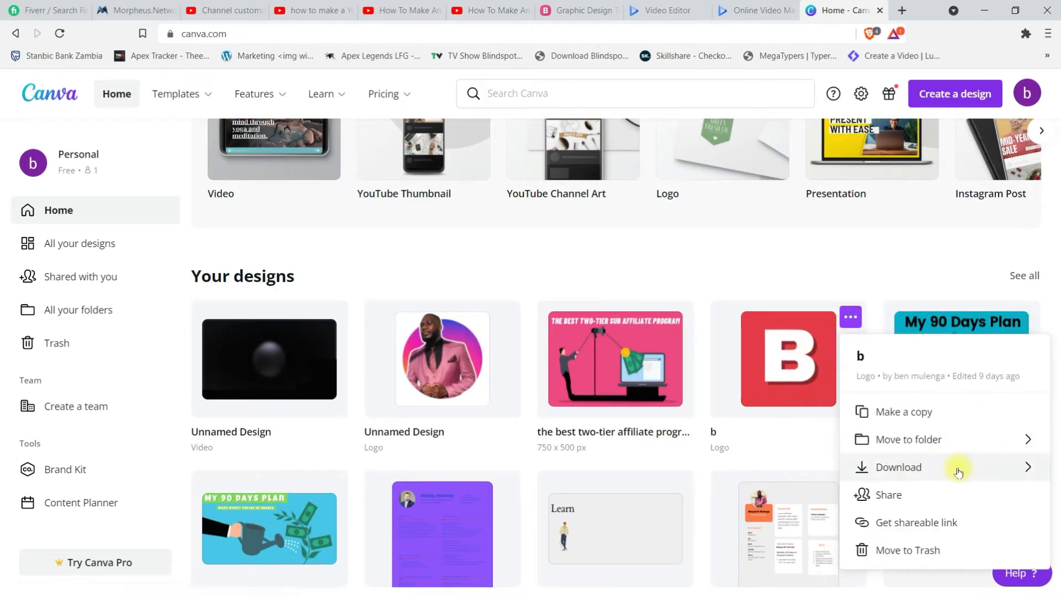
pyautogui.click(1031, 463)
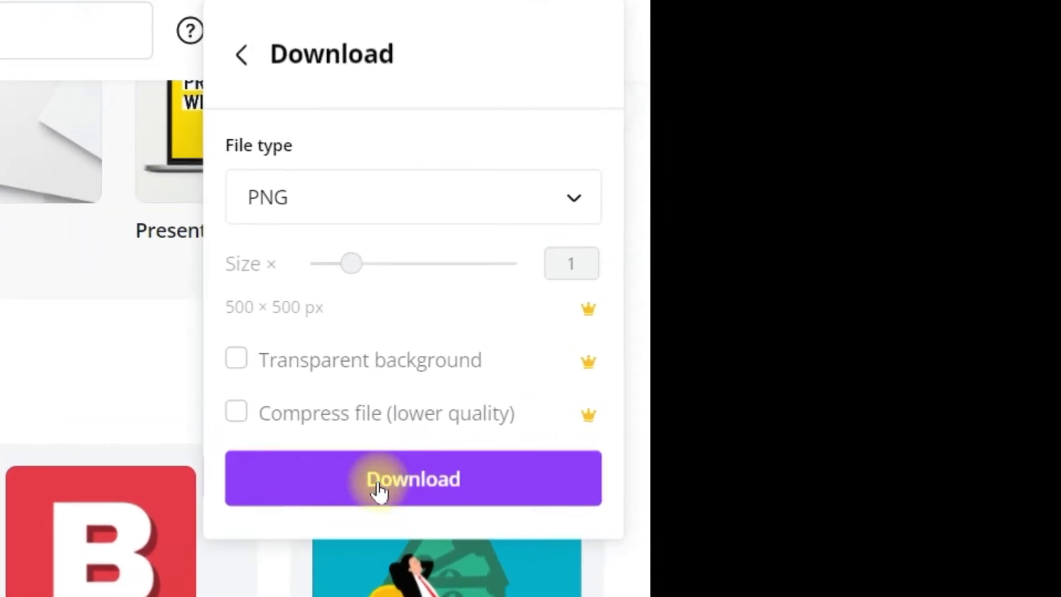
pyautogui.click(379, 490)
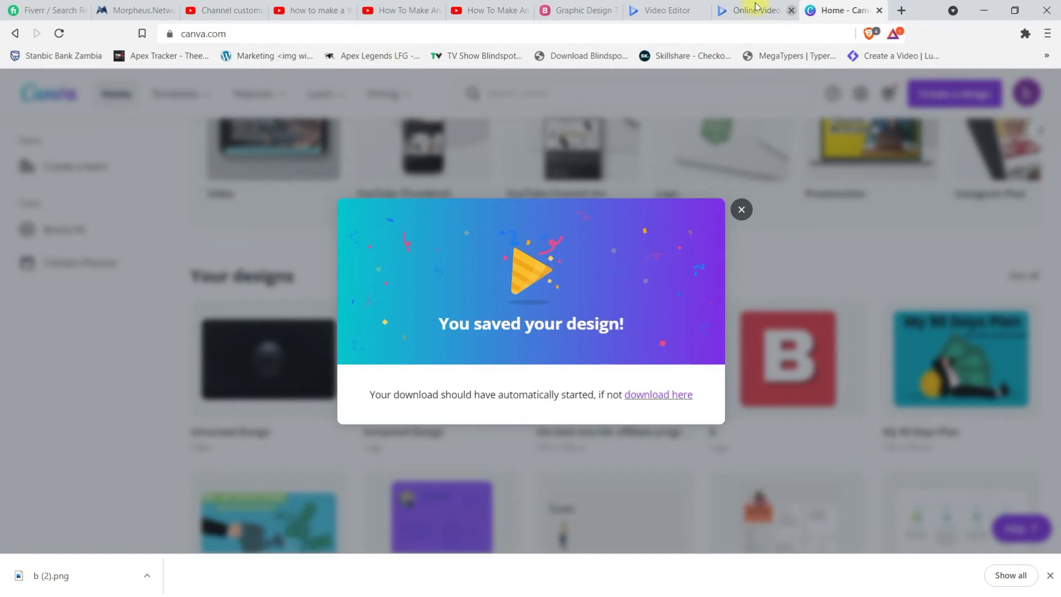
# Return to the Renderforest video editor, upload b (2).png into the logo placeholder and shift it slightly down within the crop frame.
pyautogui.click(681, 12)
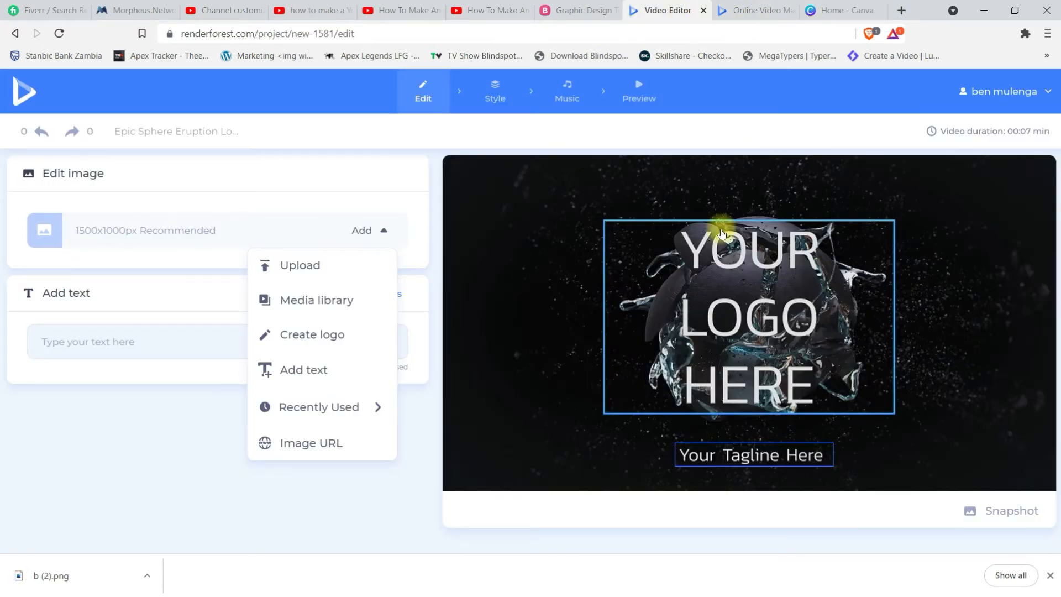
pyautogui.click(744, 288)
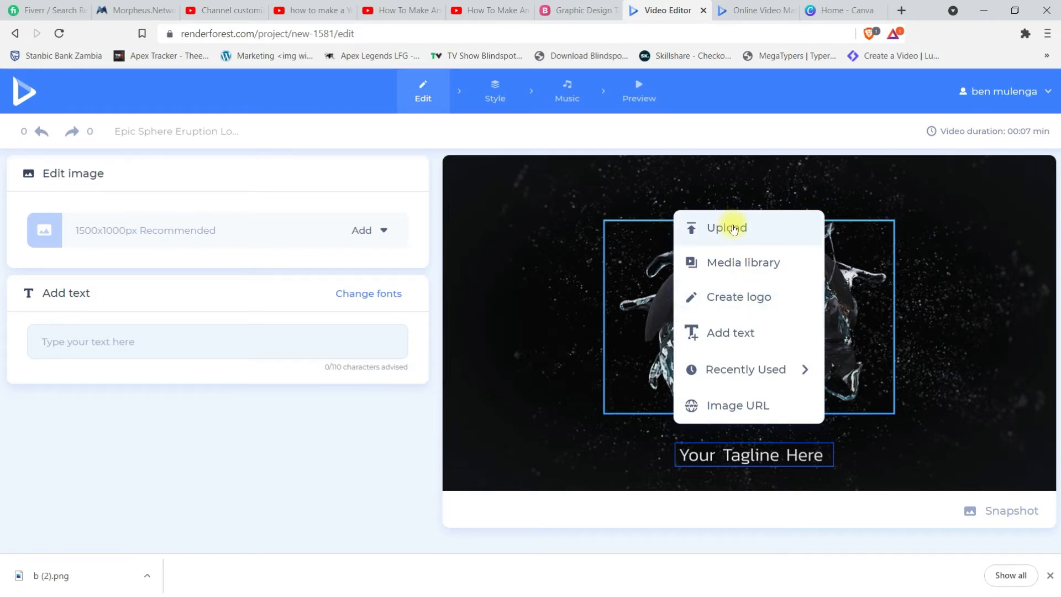
pyautogui.click(734, 229)
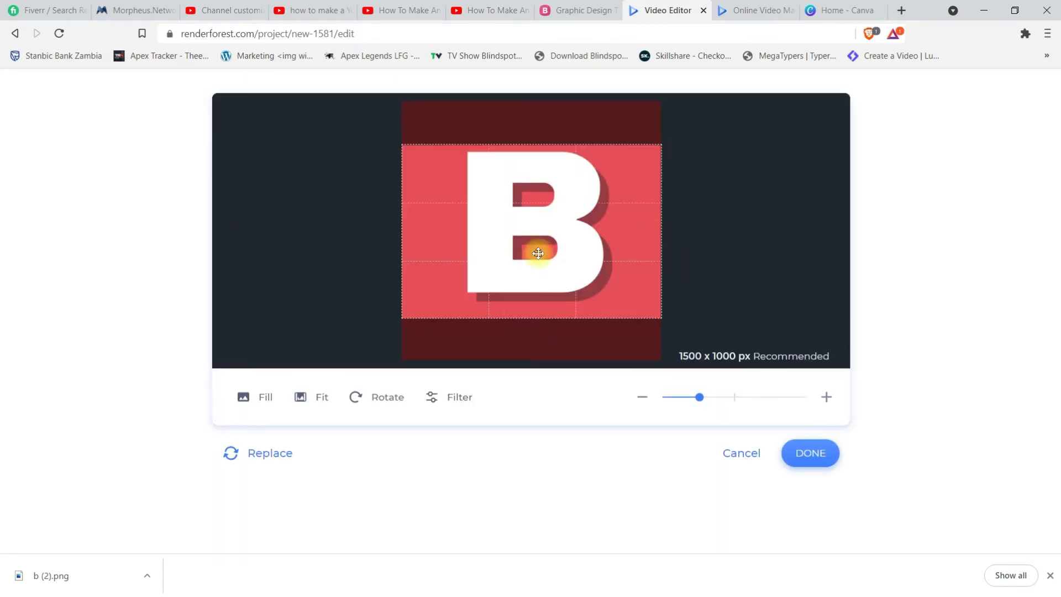
pyautogui.moveTo(532, 238); pyautogui.dragTo(534, 248)
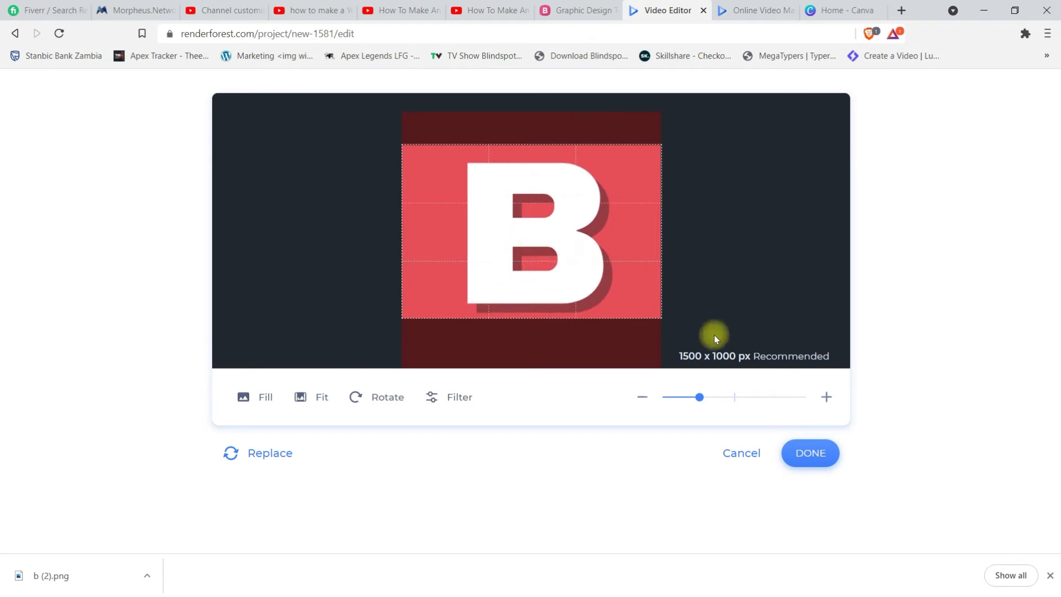
pyautogui.click(805, 456)
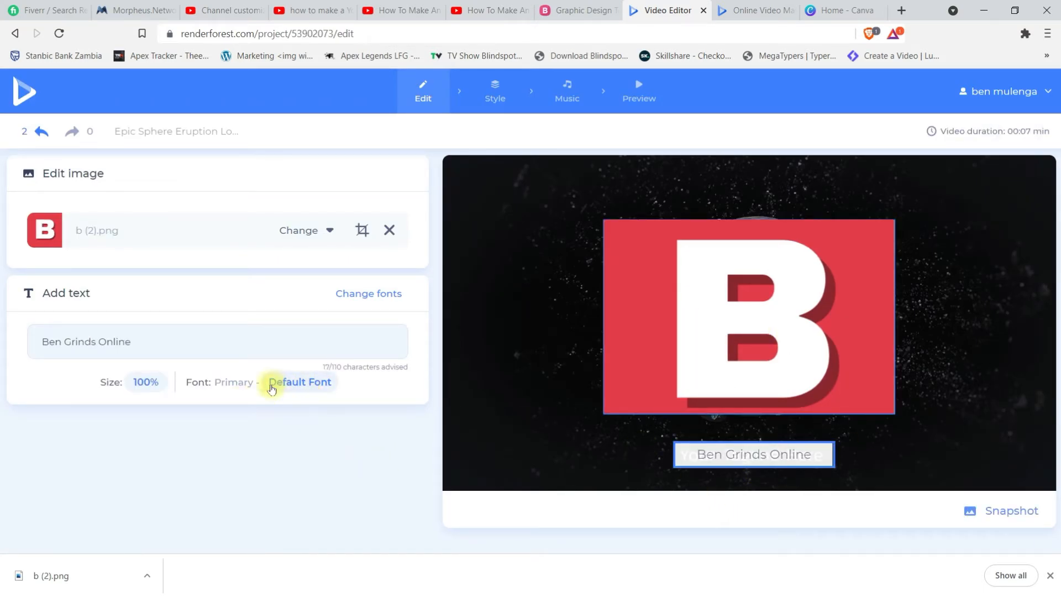
# Look through the fonts available for the tagline text.
pyautogui.click(318, 391)
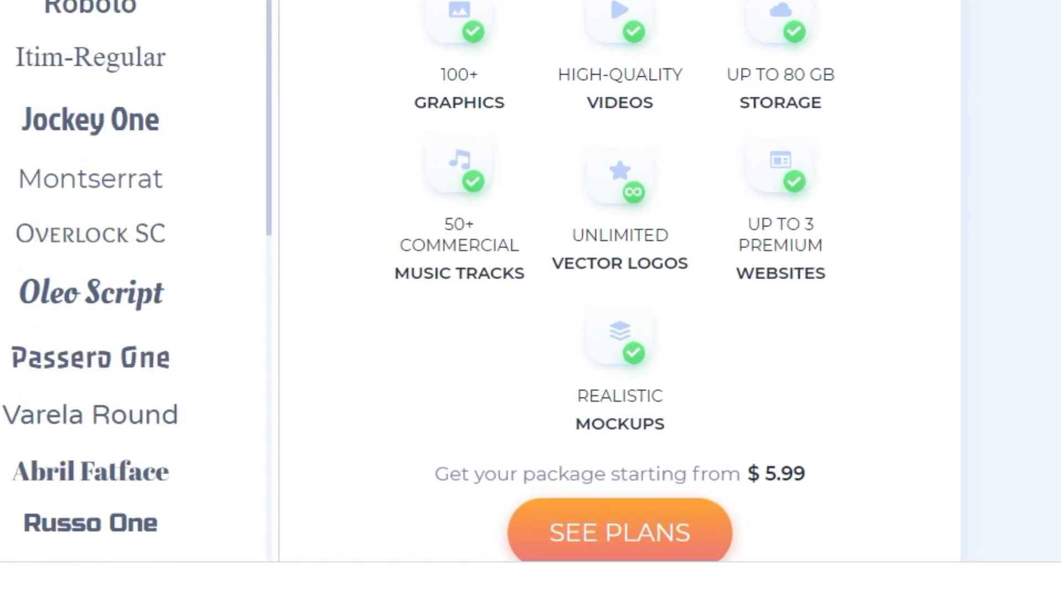
pyautogui.moveTo(268, 36); pyautogui.dragTo(252, 11)
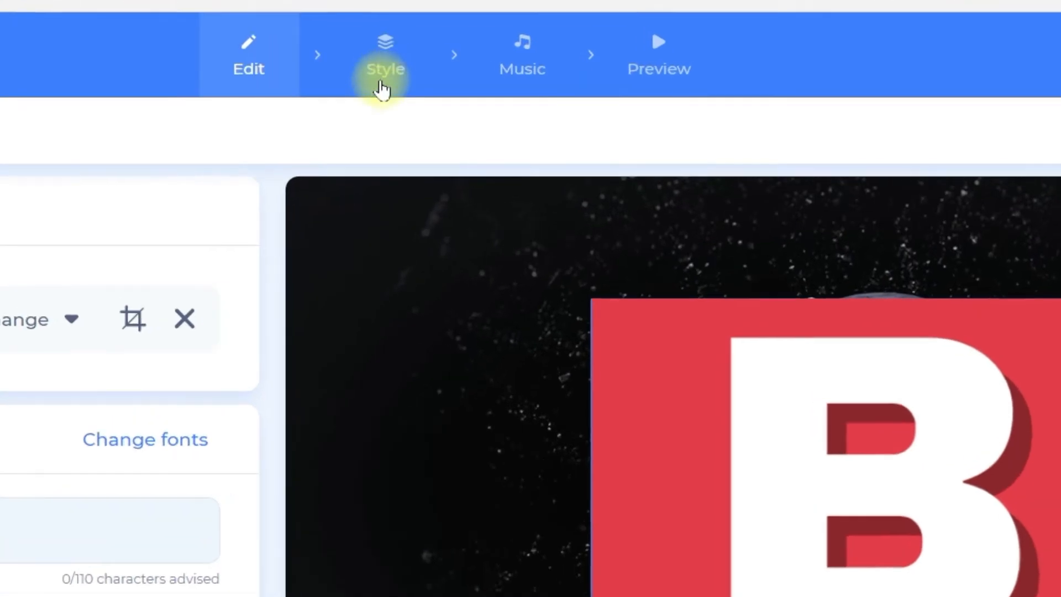
# Choose the black sphere with gold liquid as the animation's look and check the template's font options.
pyautogui.click(382, 83)
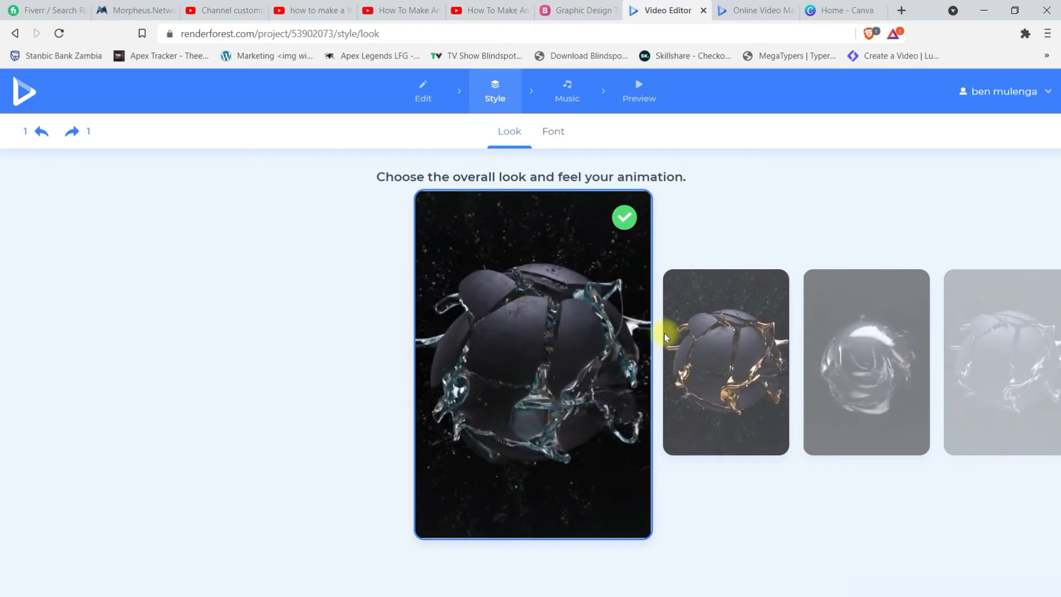
pyautogui.click(702, 358)
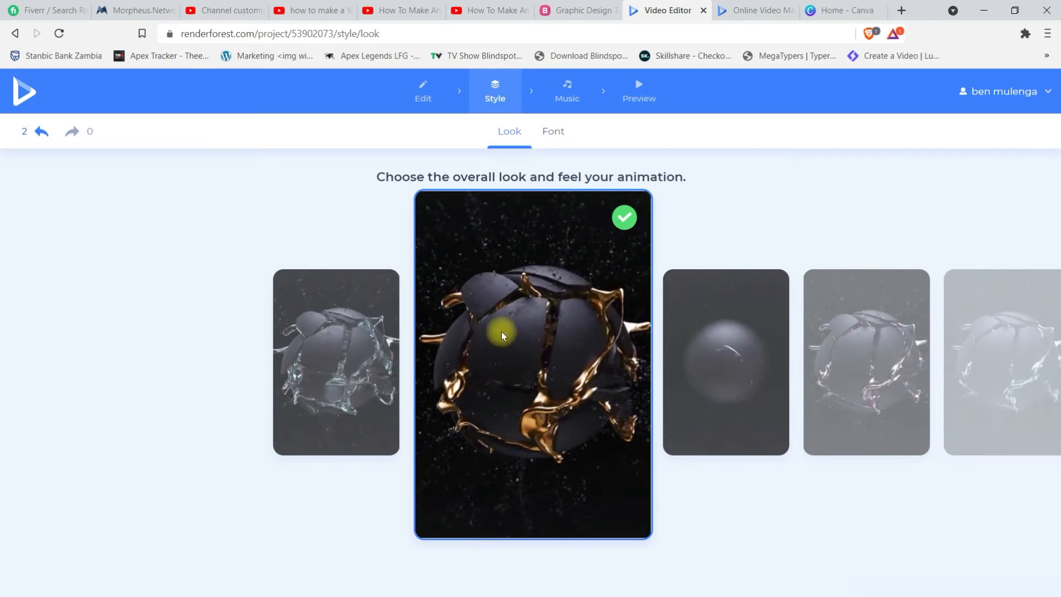
pyautogui.click(549, 131)
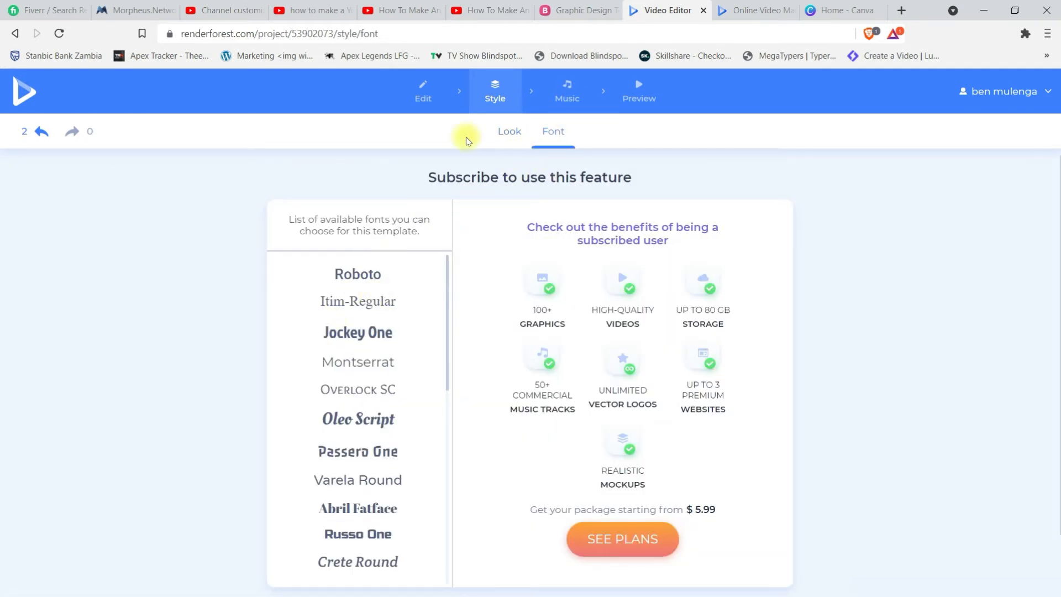
pyautogui.click(507, 134)
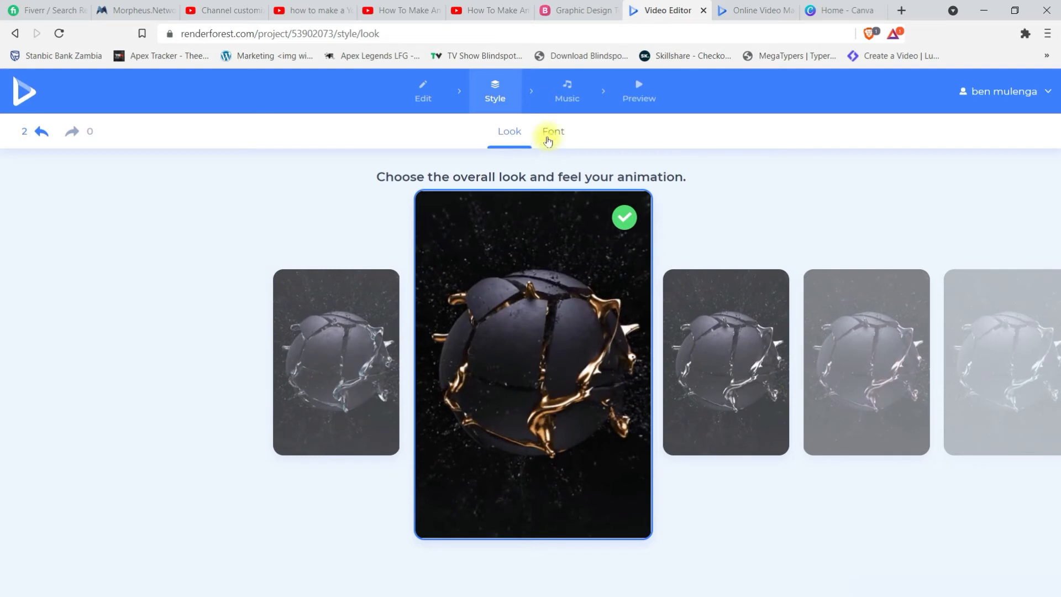
# Check the music and voiceover options and render the video as a free low-quality preview.
pyautogui.click(578, 96)
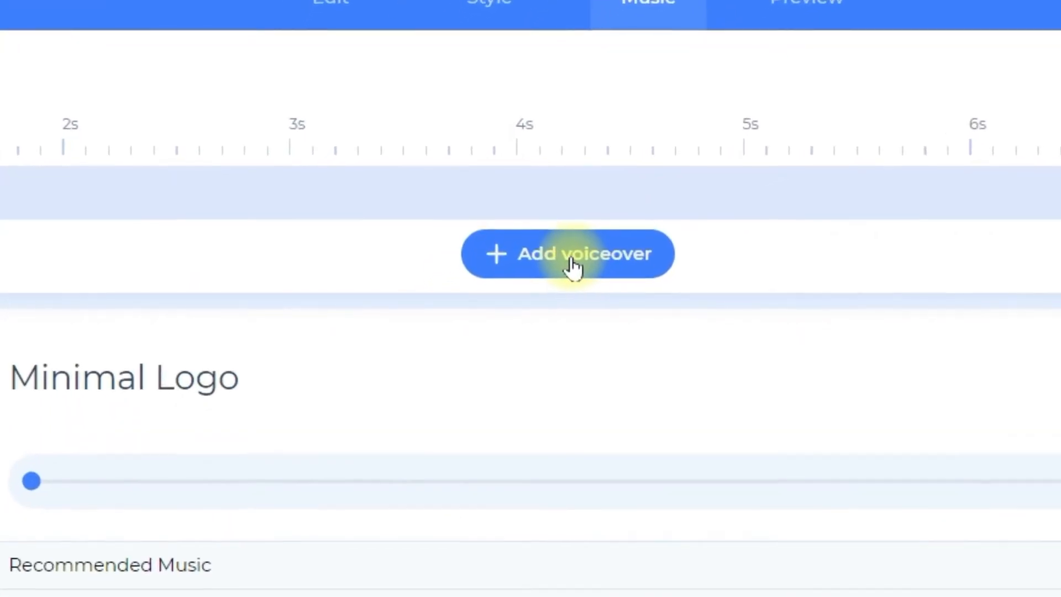
pyautogui.click(598, 249)
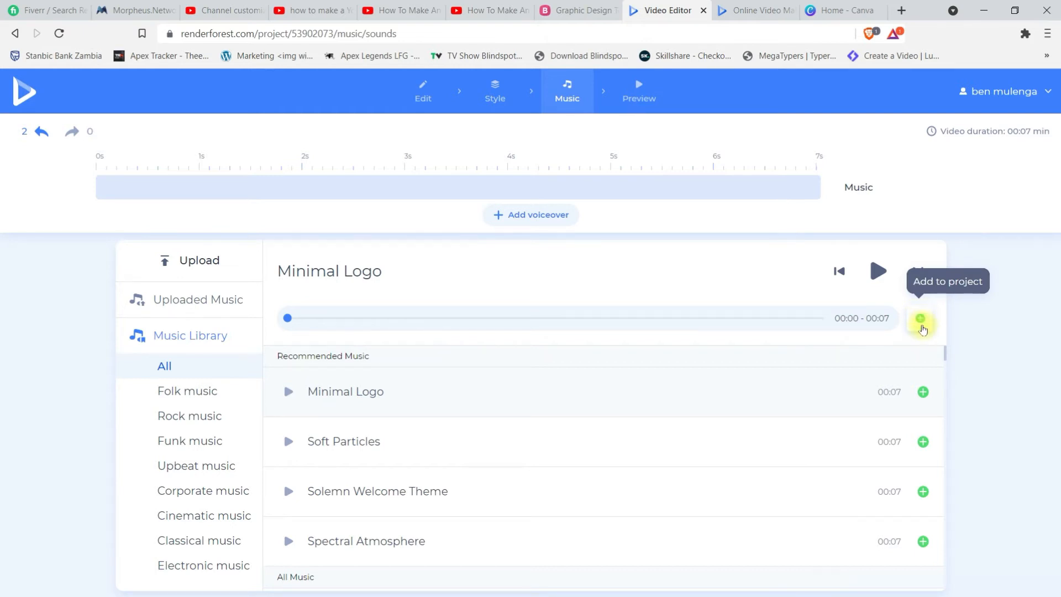
pyautogui.click(636, 72)
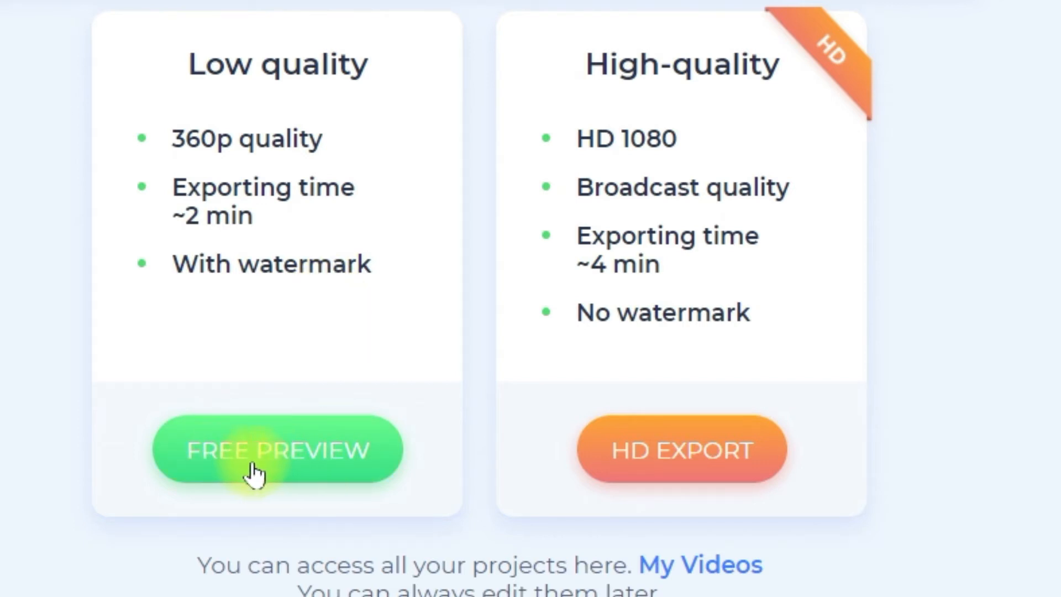
pyautogui.click(292, 456)
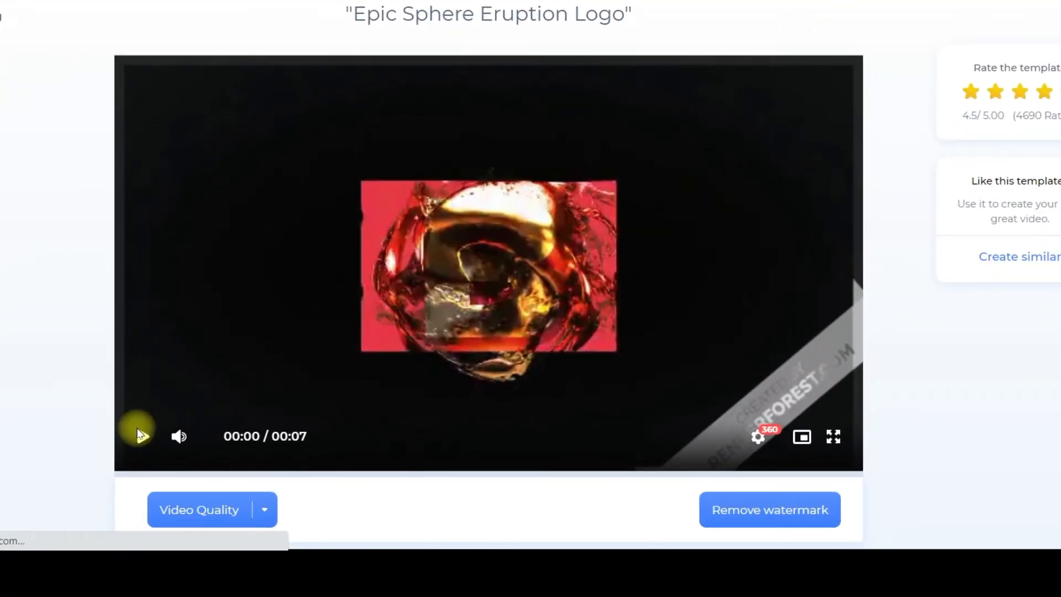
# Mute the rendered preview, play it to see the logo animation and pause it near the end.
pyautogui.click(181, 438)
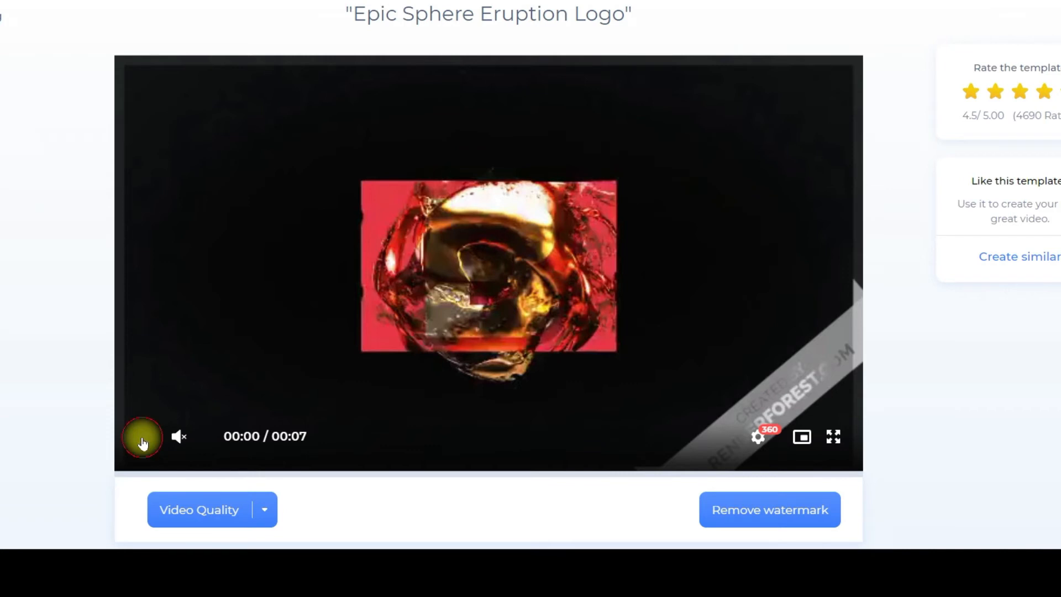
pyautogui.click(142, 442)
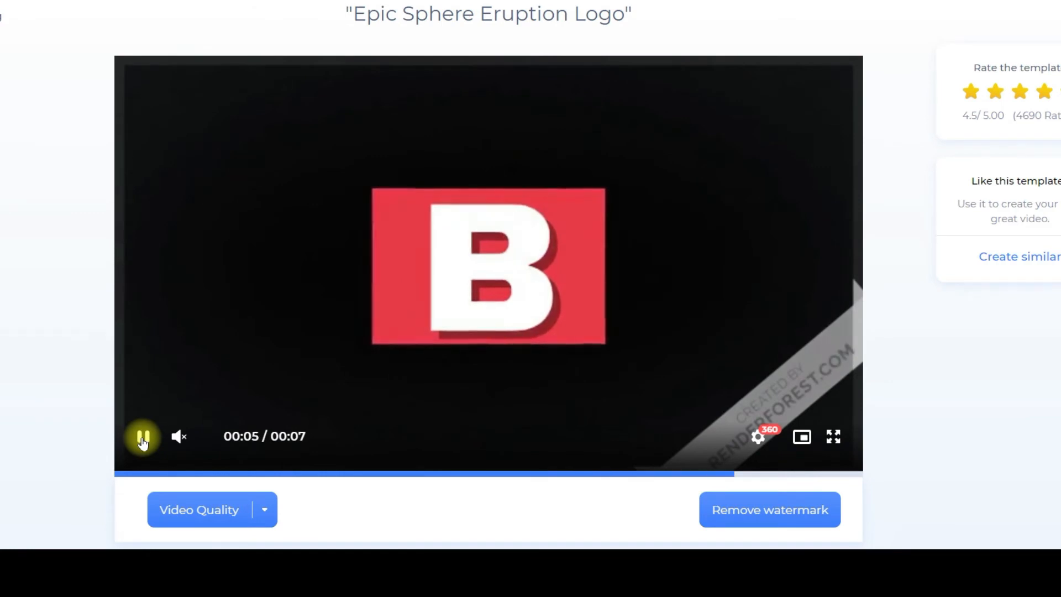
pyautogui.click(142, 439)
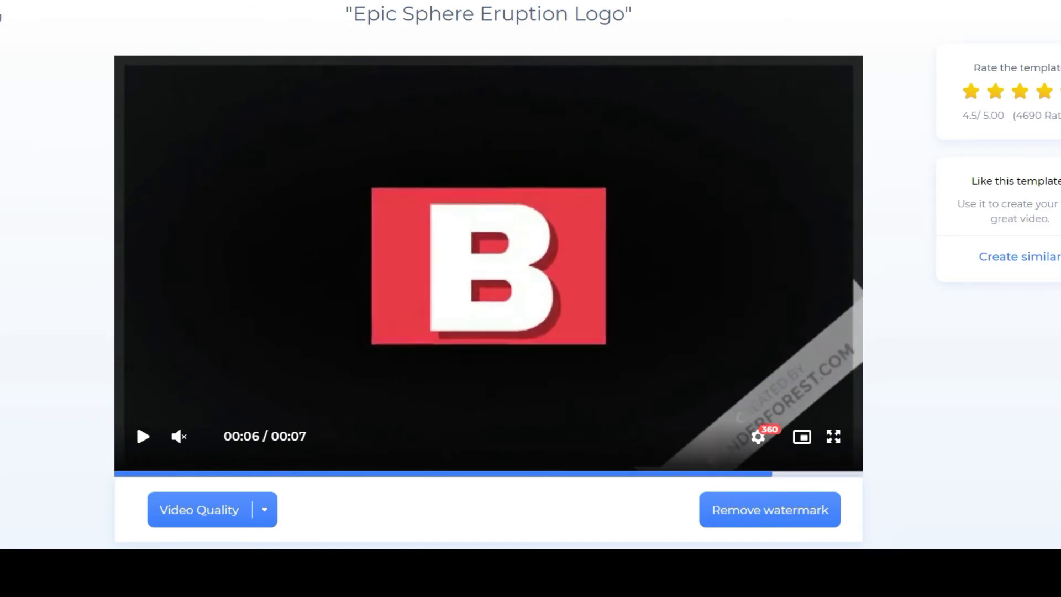
pyautogui.scroll(-3, 530, 299)
pyautogui.scroll(3, 531, 298)
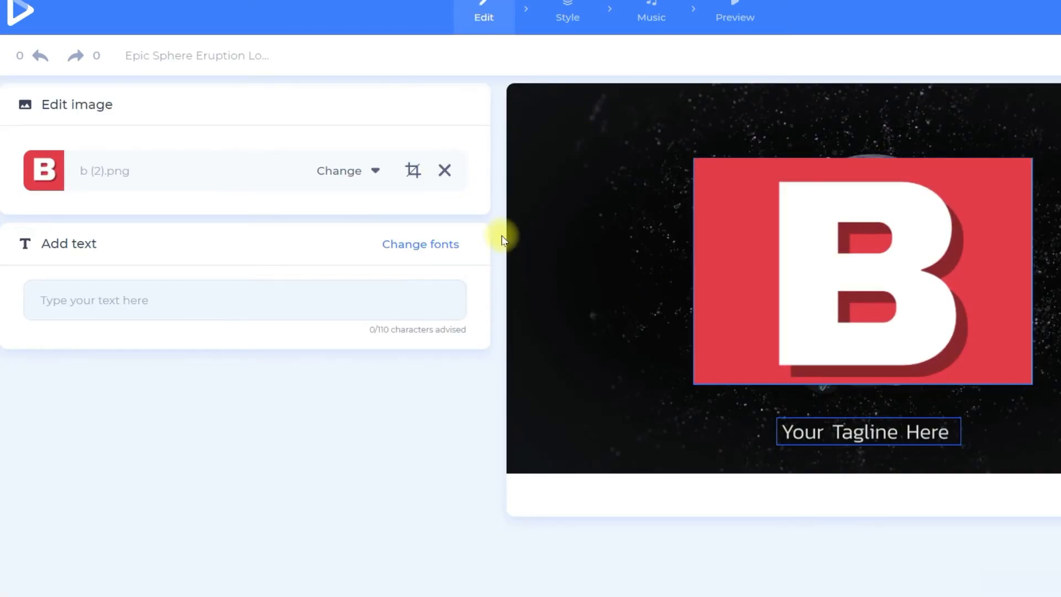
# Remove the uploaded b (2).png logo and enter a text logo reading "Ben Grinds Youtube" in its place.
pyautogui.click(445, 170)
pyautogui.click(409, 176)
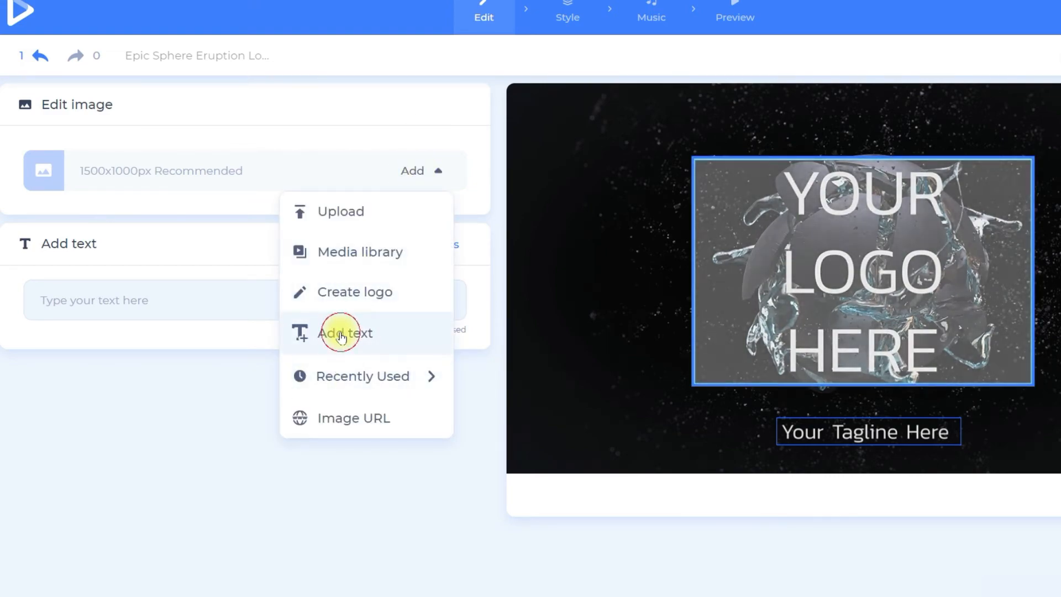
pyautogui.click(340, 335)
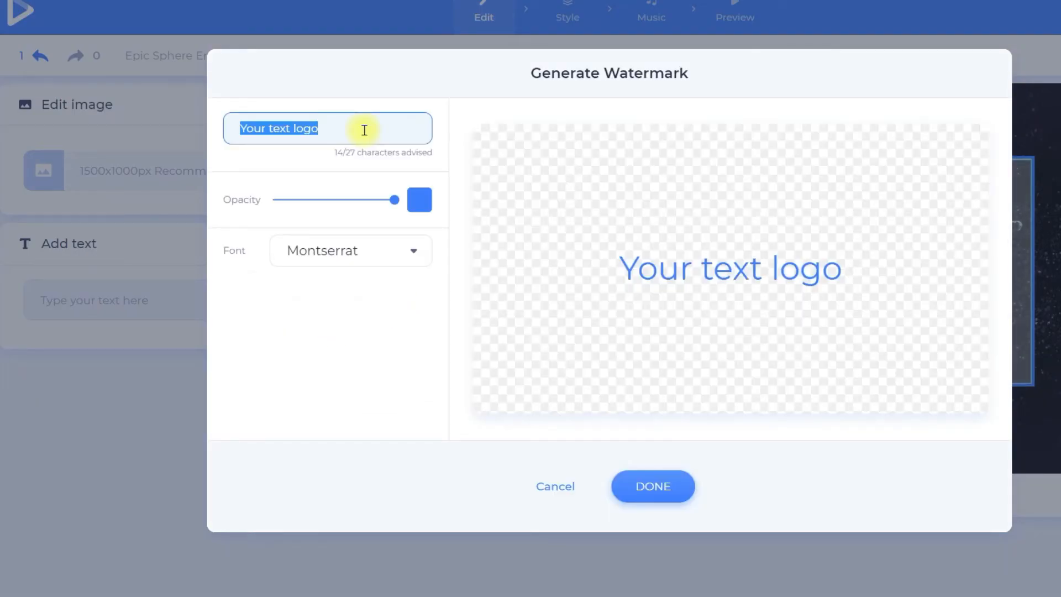
pyautogui.write('Ben Grinds Youtube')
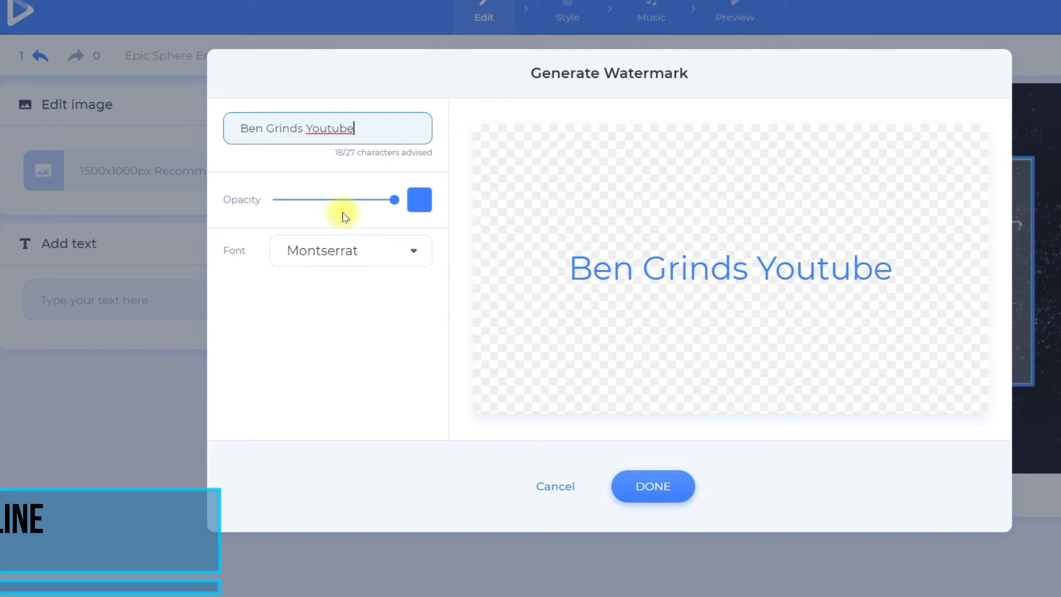
# Set the text logo's color to dark red, #B71414.
pyautogui.click(418, 201)
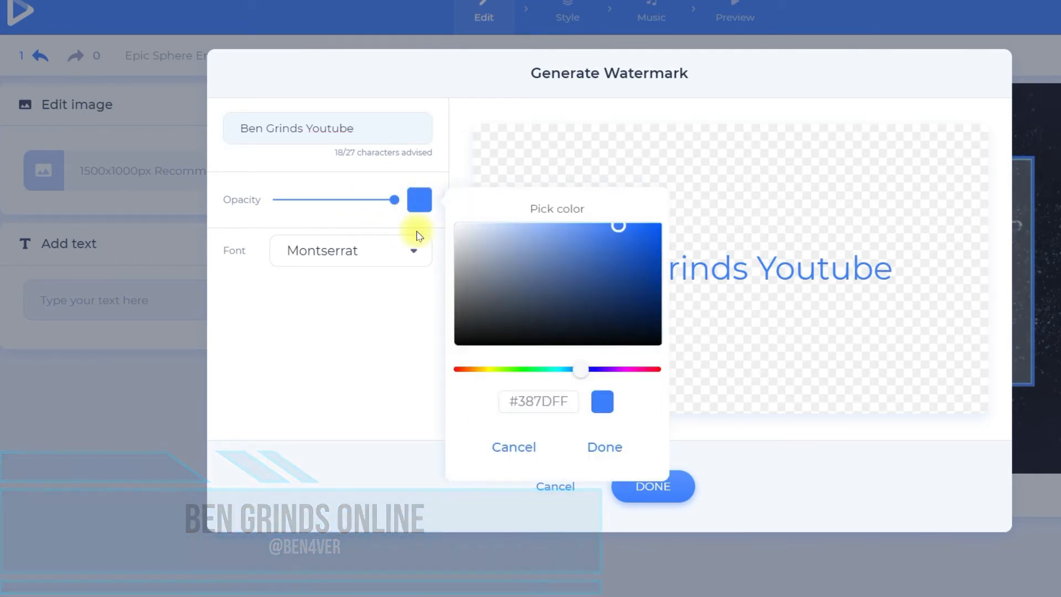
pyautogui.moveTo(580, 371); pyautogui.dragTo(624, 373)
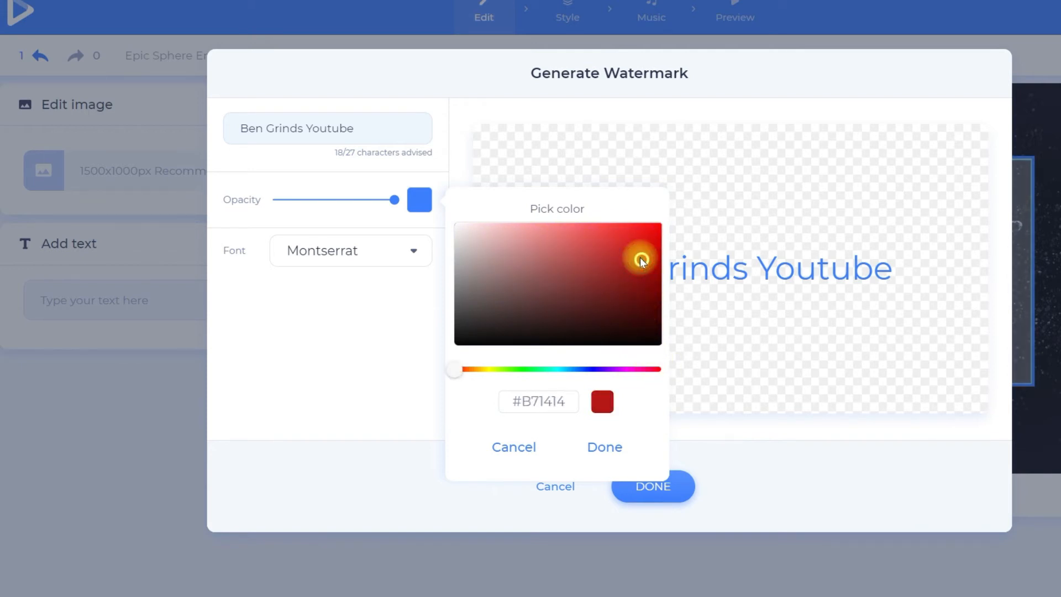
pyautogui.click(605, 448)
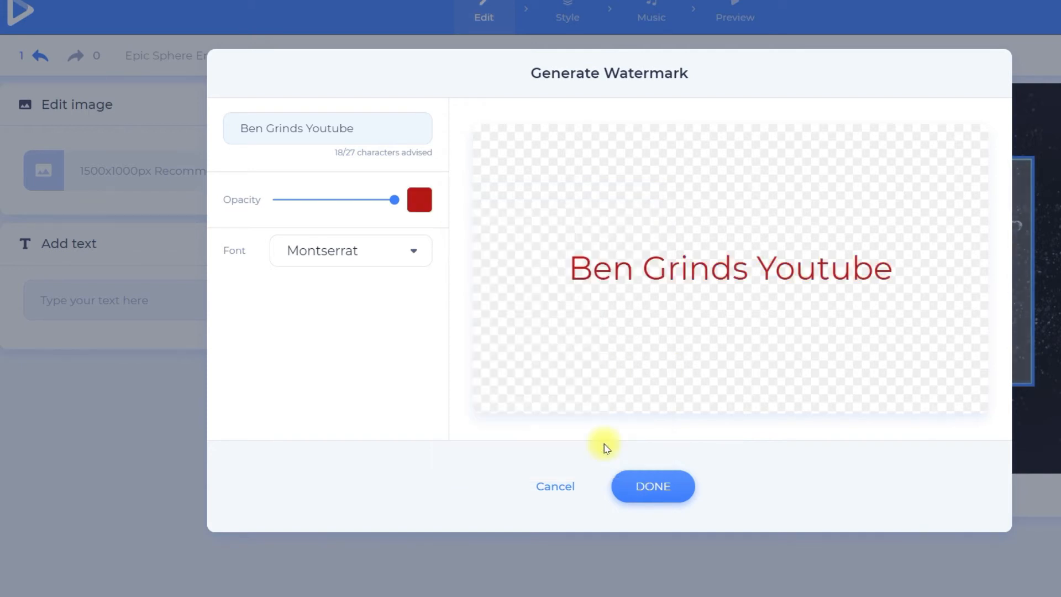
# Set the text logo's font to Caveat Brush and generate it into the video's logo placeholder.
pyautogui.click(379, 246)
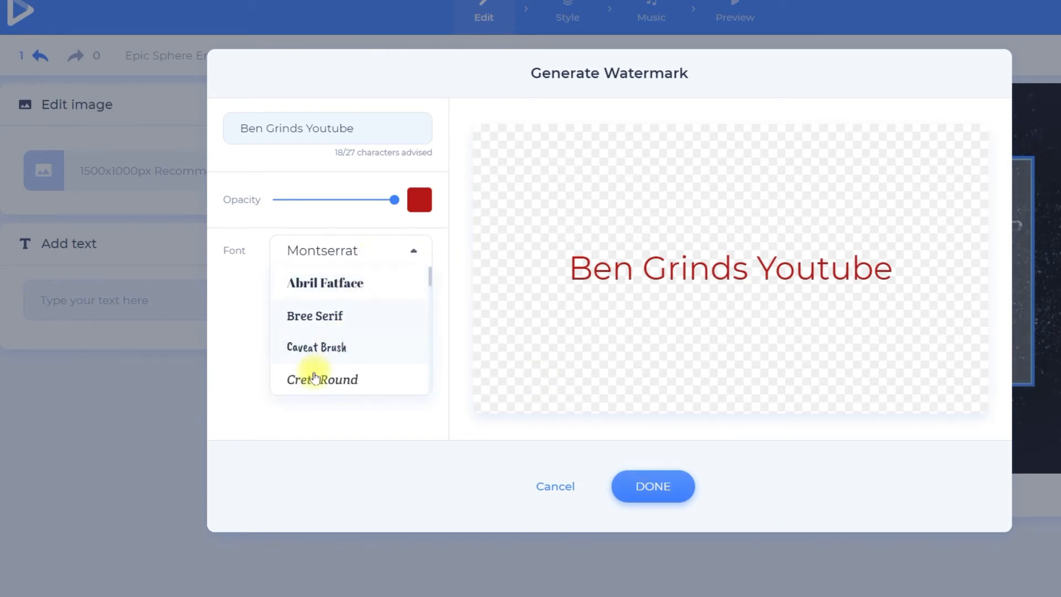
pyautogui.click(319, 348)
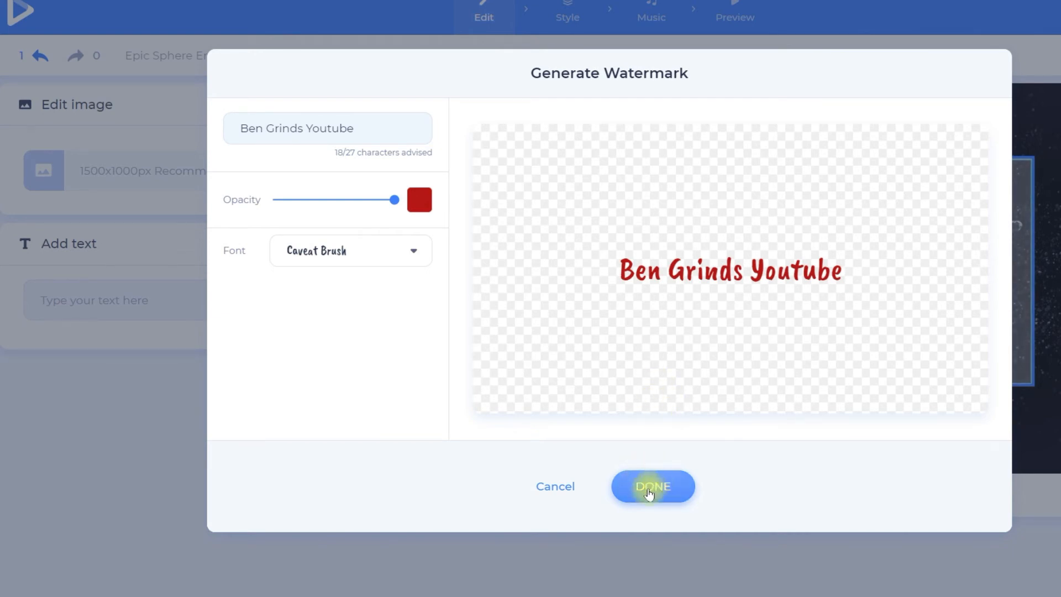
pyautogui.click(667, 492)
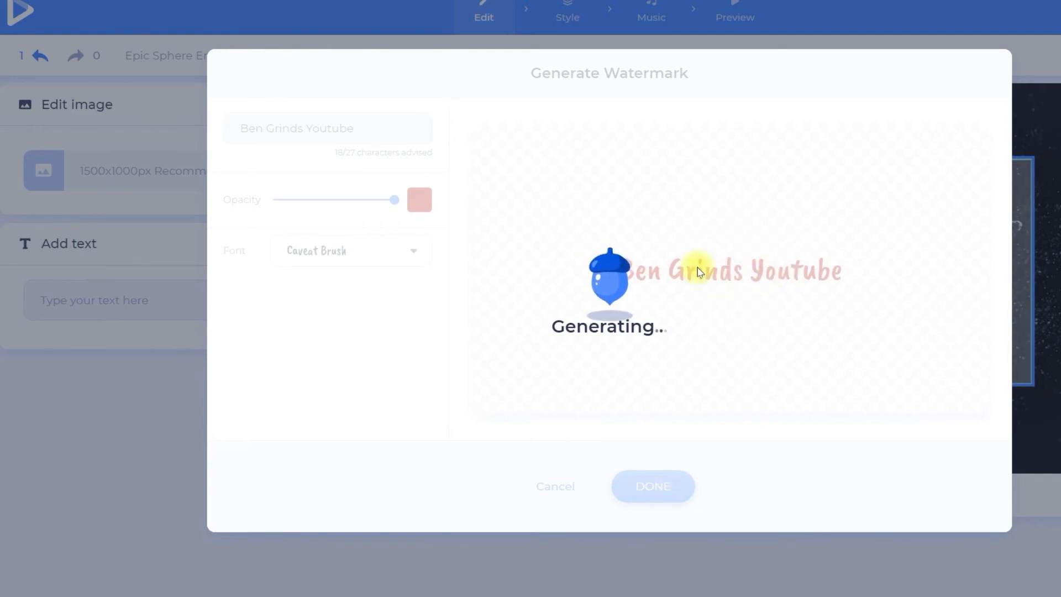
pyautogui.click(623, 488)
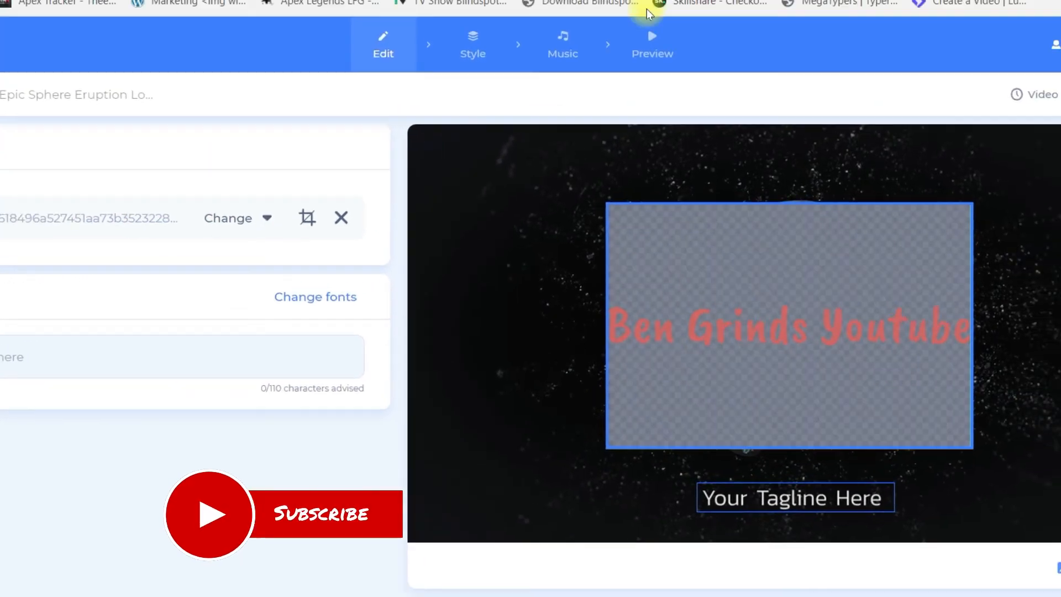
# Render a free low-quality preview of the text-logo intro and play it through.
pyautogui.click(652, 47)
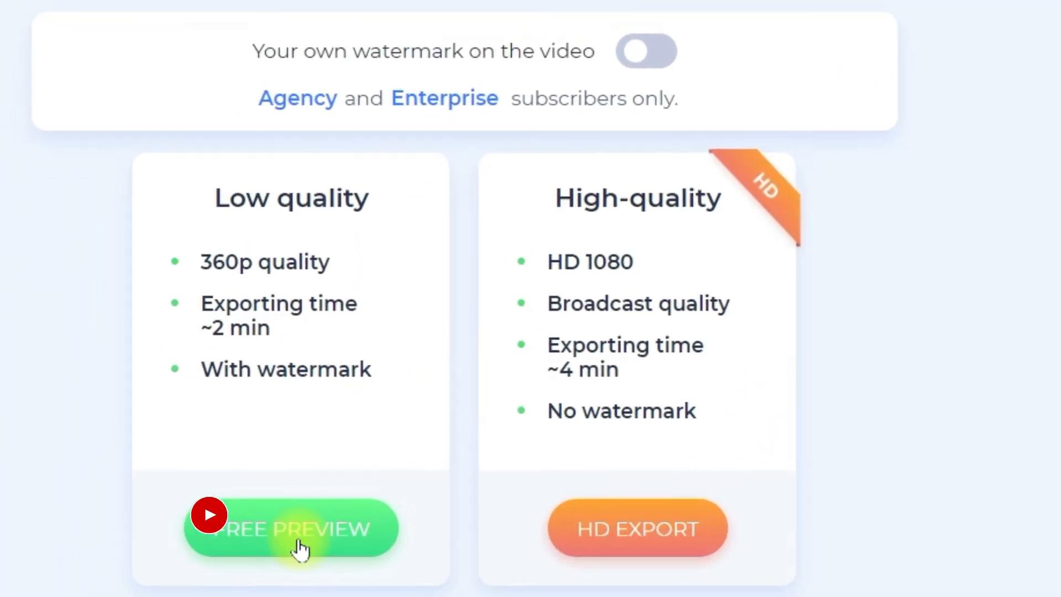
pyautogui.click(259, 569)
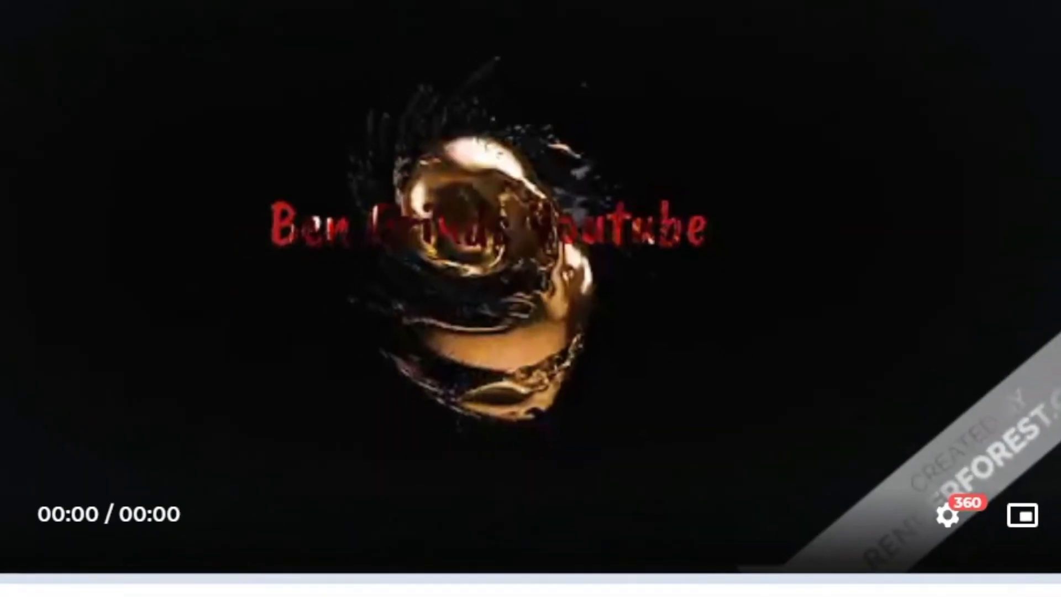
pyautogui.click(87, 480)
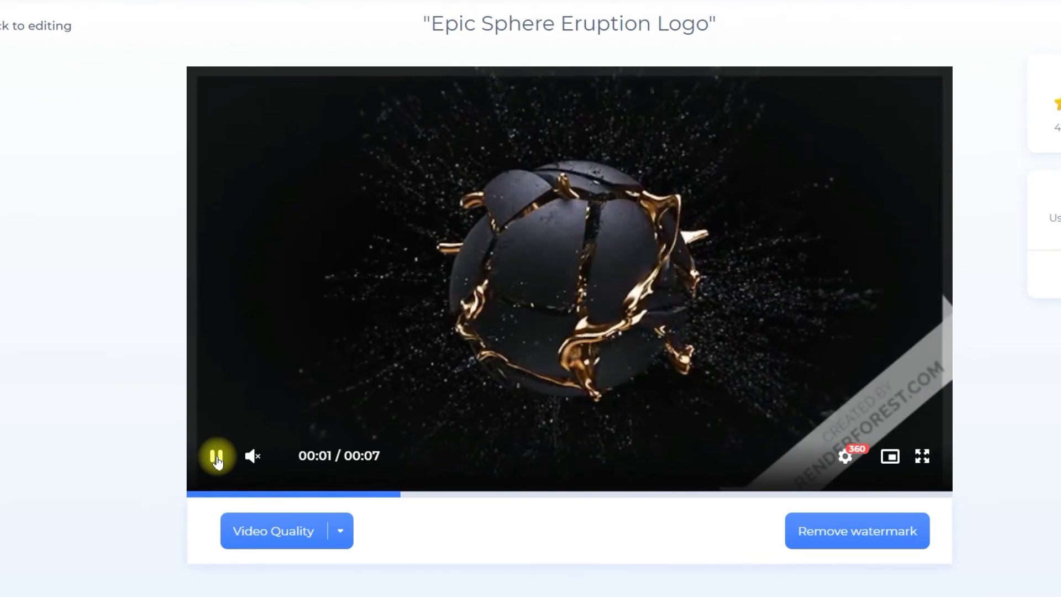
pyautogui.moveTo(255, 459)
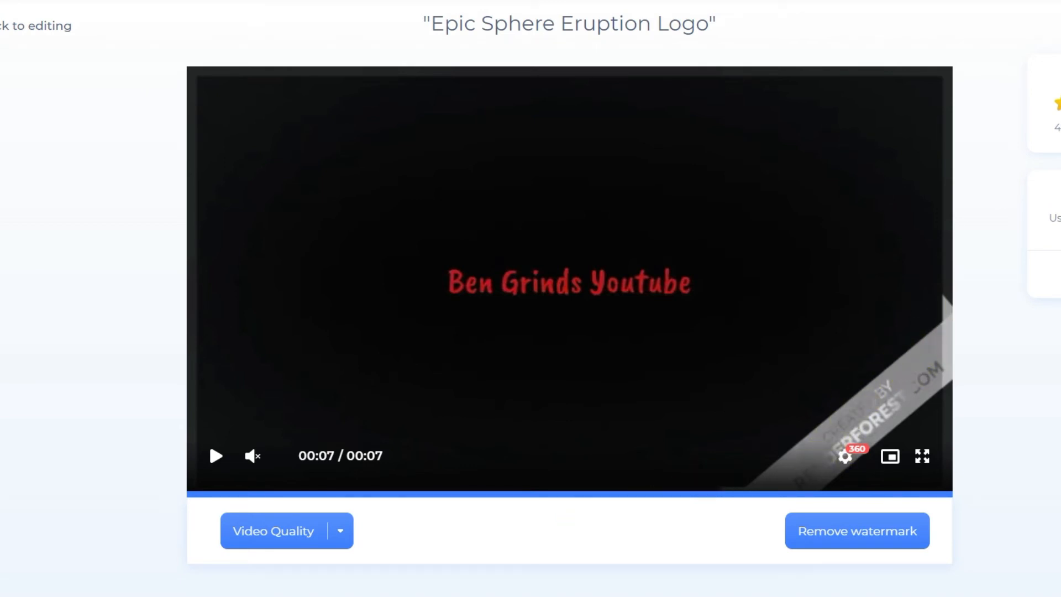
pyautogui.scroll(-3, 531, 299)
pyautogui.scroll(3, 531, 298)
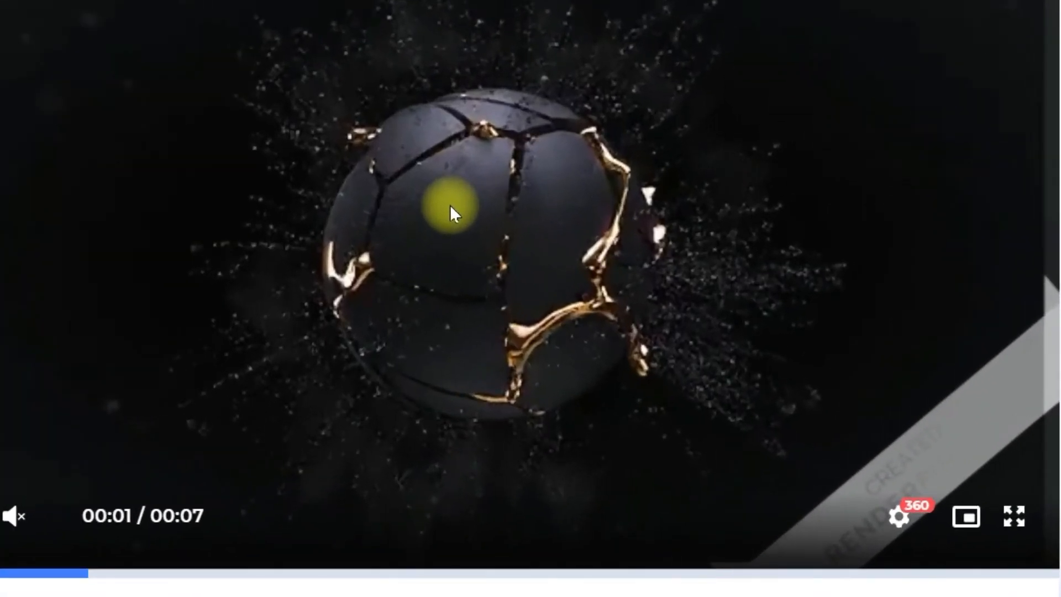
# Pause the playback and save the preview video to the computer as intro 2022.mp4.
pyautogui.click(545, 277)
pyautogui.rightClick(308, 102)
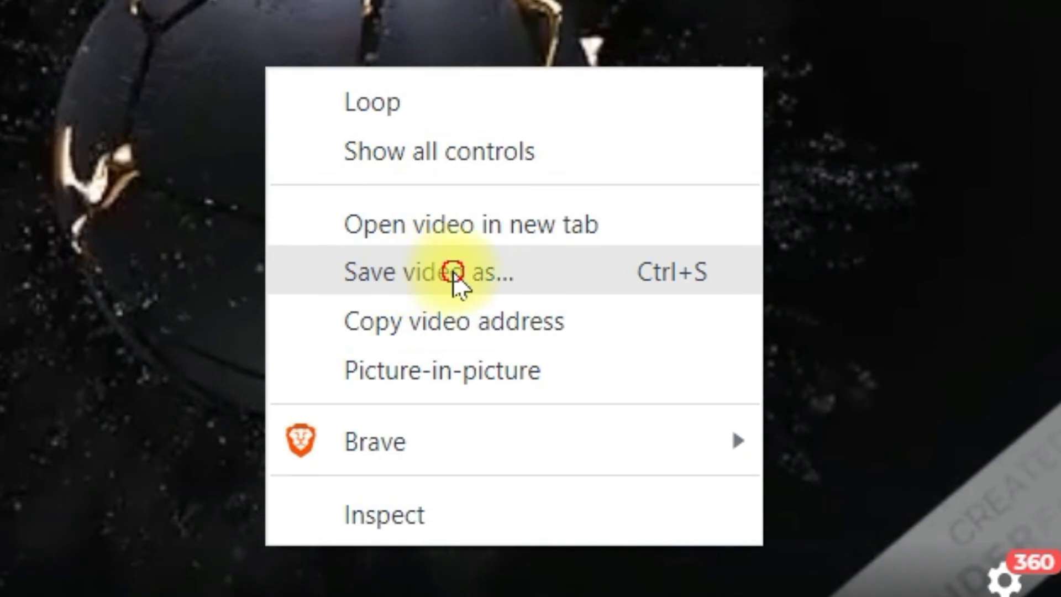
pyautogui.click(453, 274)
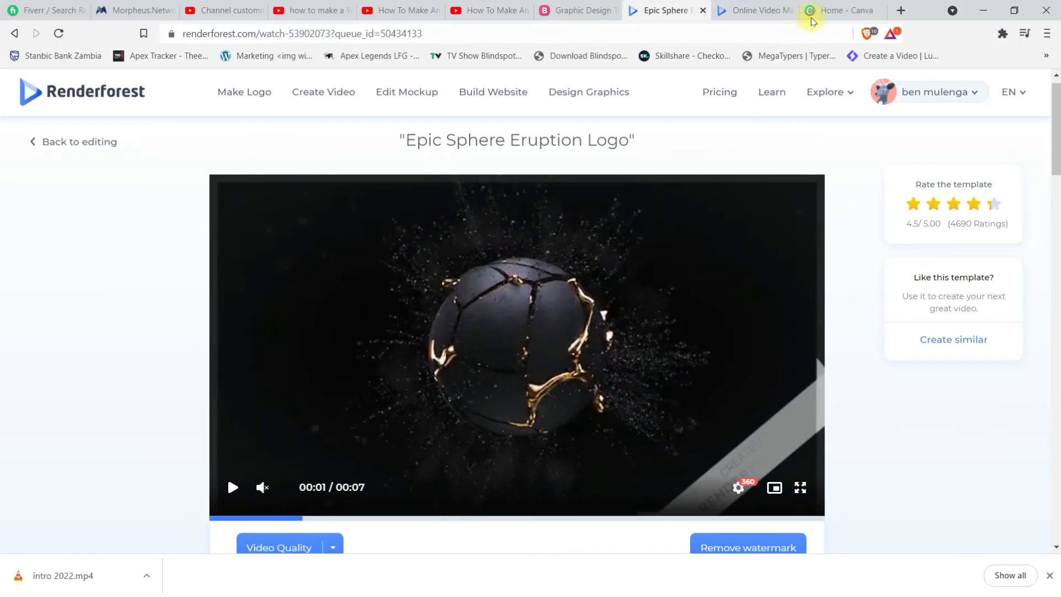
# Switch to Canva, create a blank 1920 × 1080 px video design and upload the saved intro video.
pyautogui.click(836, 21)
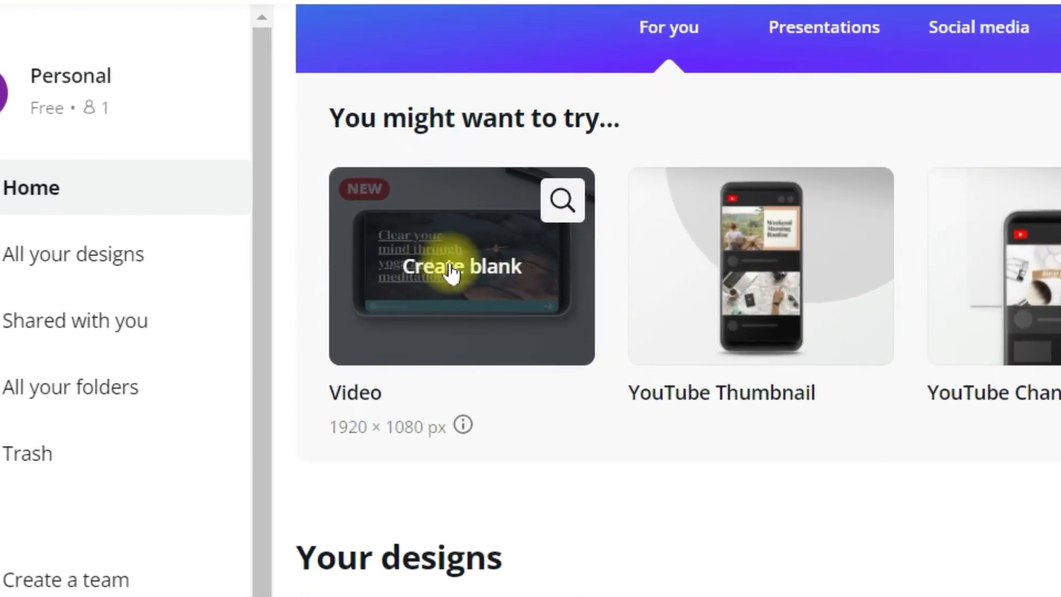
pyautogui.click(462, 276)
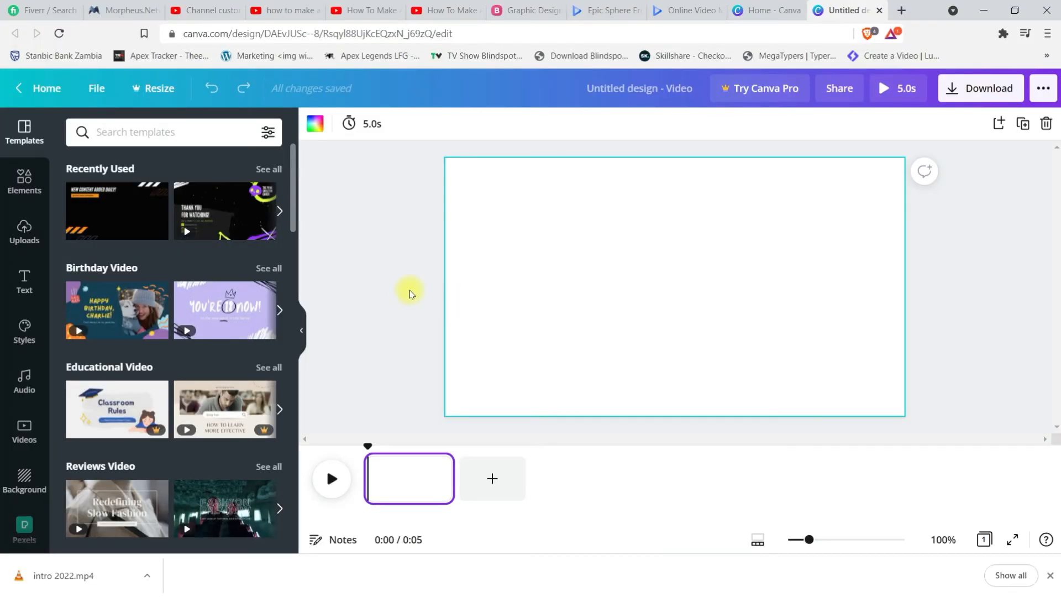
pyautogui.click(25, 231)
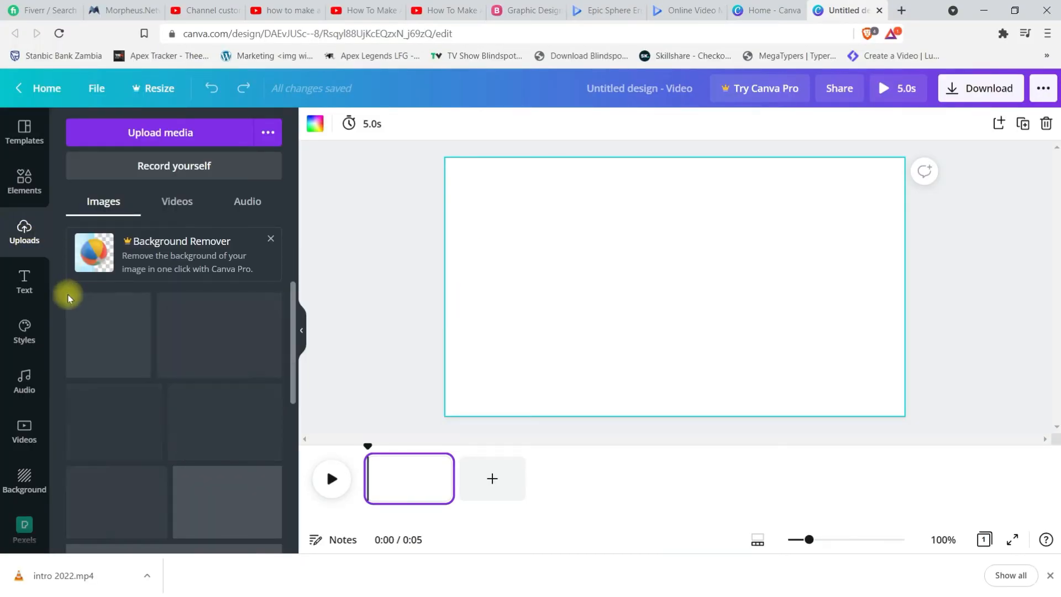
pyautogui.click(98, 203)
pyautogui.click(152, 145)
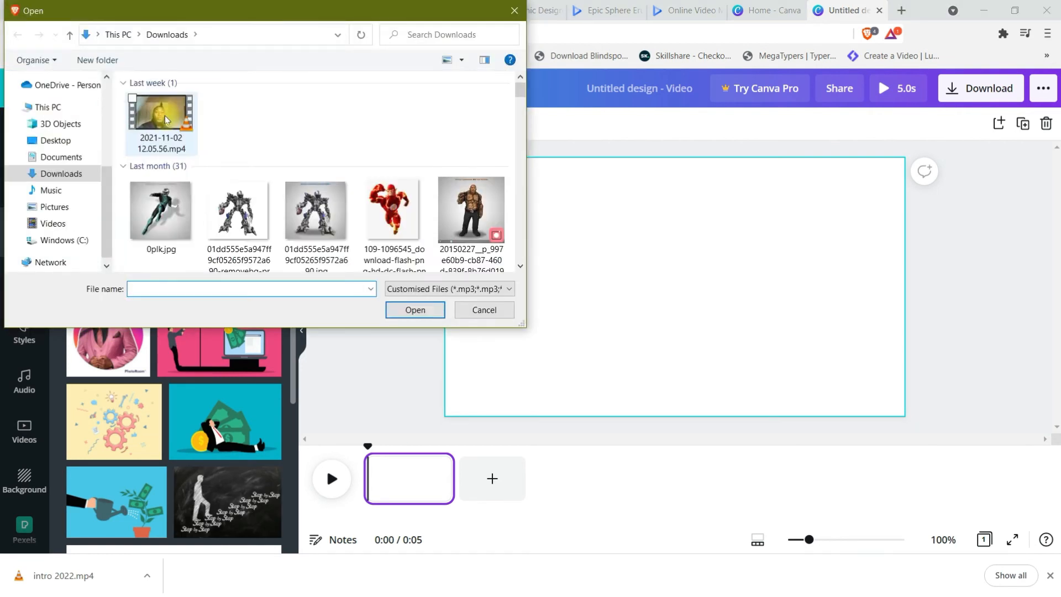
pyautogui.doubleClick(164, 119)
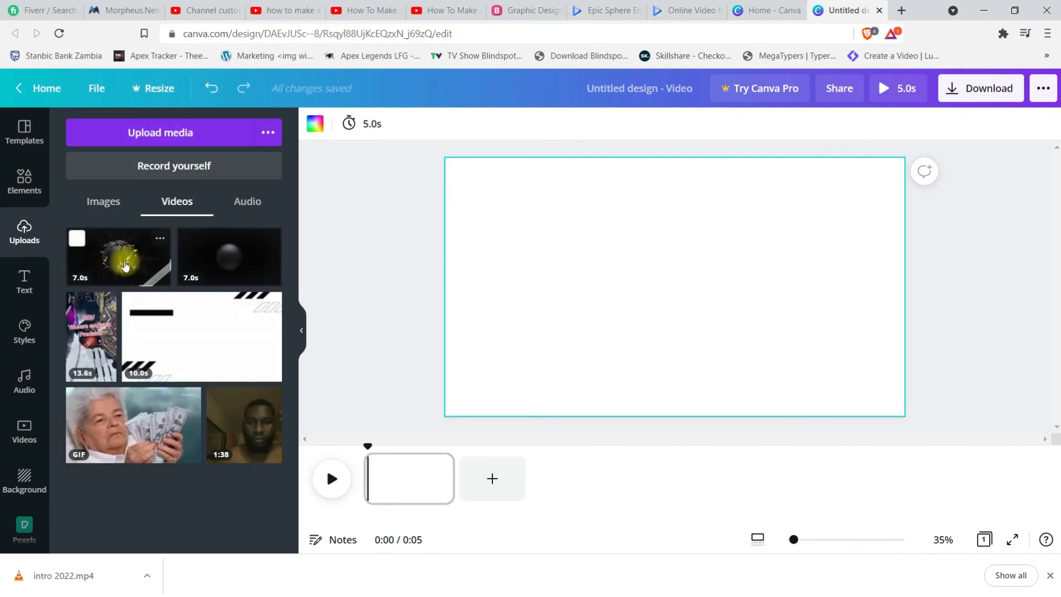
# Place the uploaded 7-second intro on the page and set it as the page's background.
pyautogui.click(125, 265)
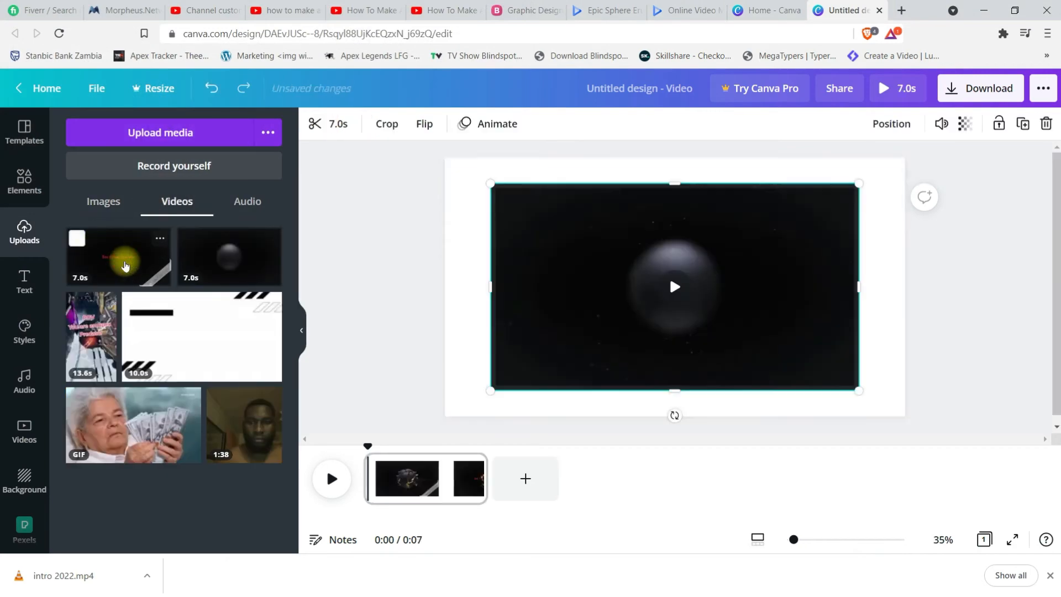
pyautogui.rightClick(626, 227)
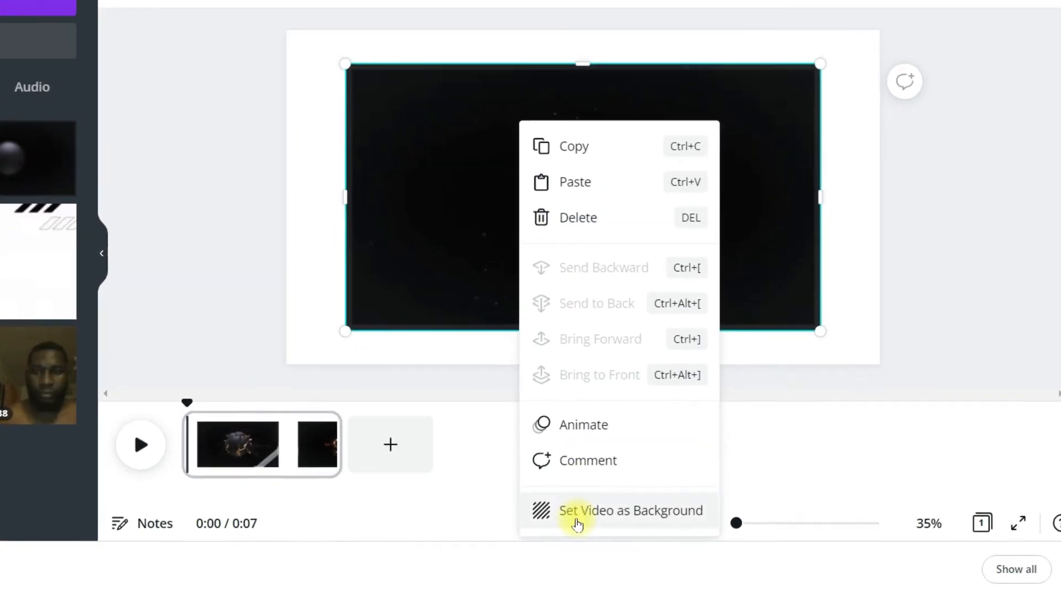
pyautogui.click(578, 519)
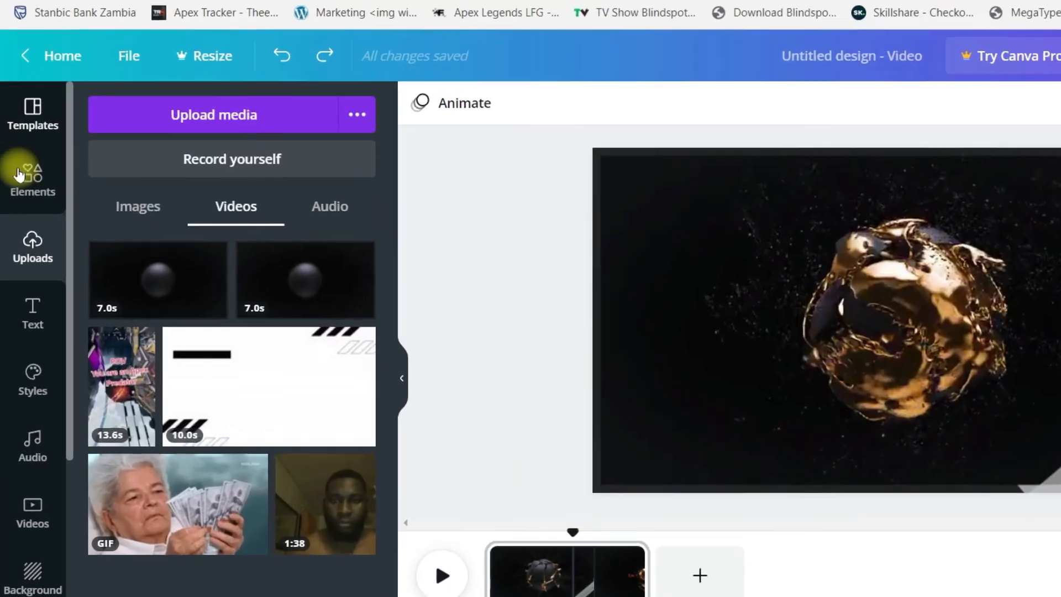
# Add a square shape to the page and fill it with the dark colour sampled from the video's background.
pyautogui.click(59, 177)
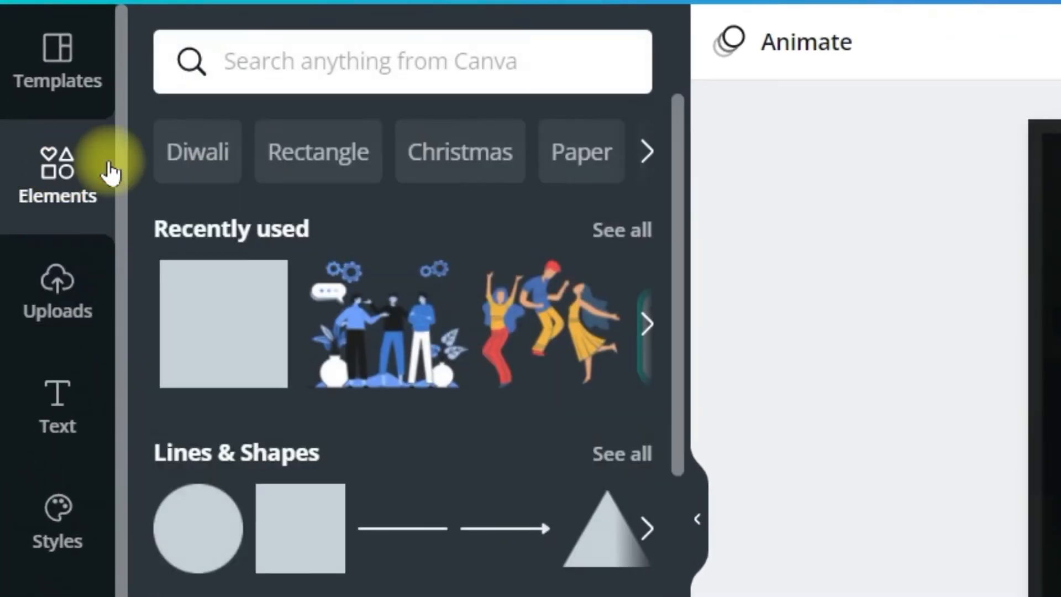
pyautogui.click(201, 331)
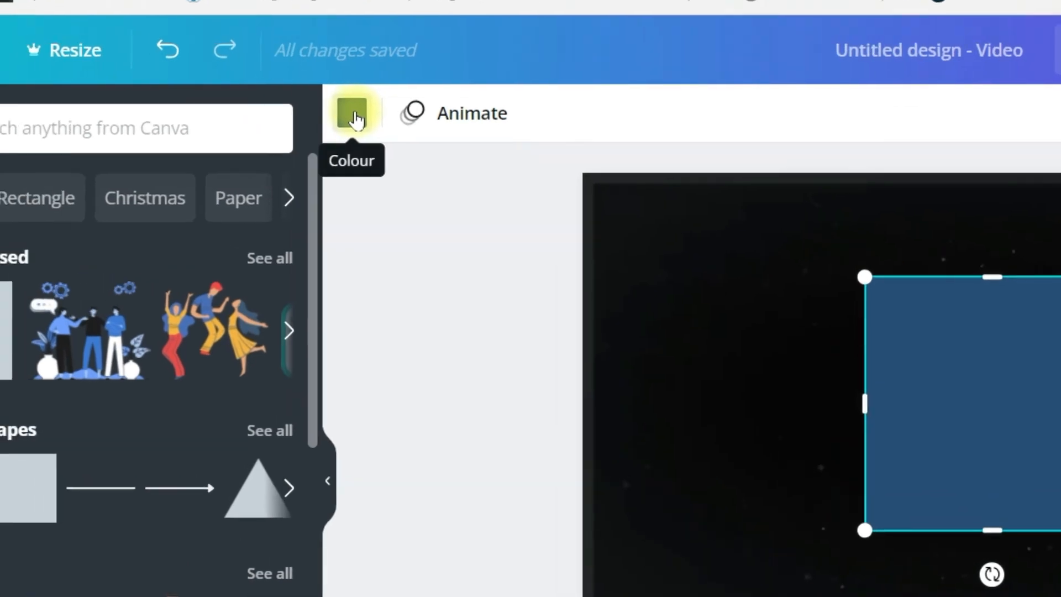
pyautogui.click(43, 97)
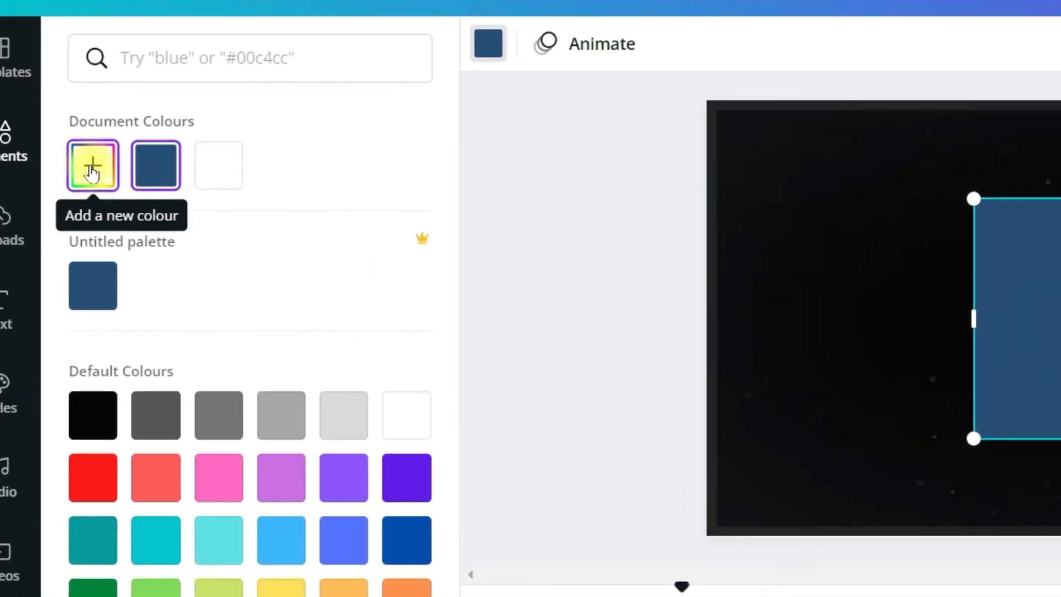
pyautogui.click(92, 174)
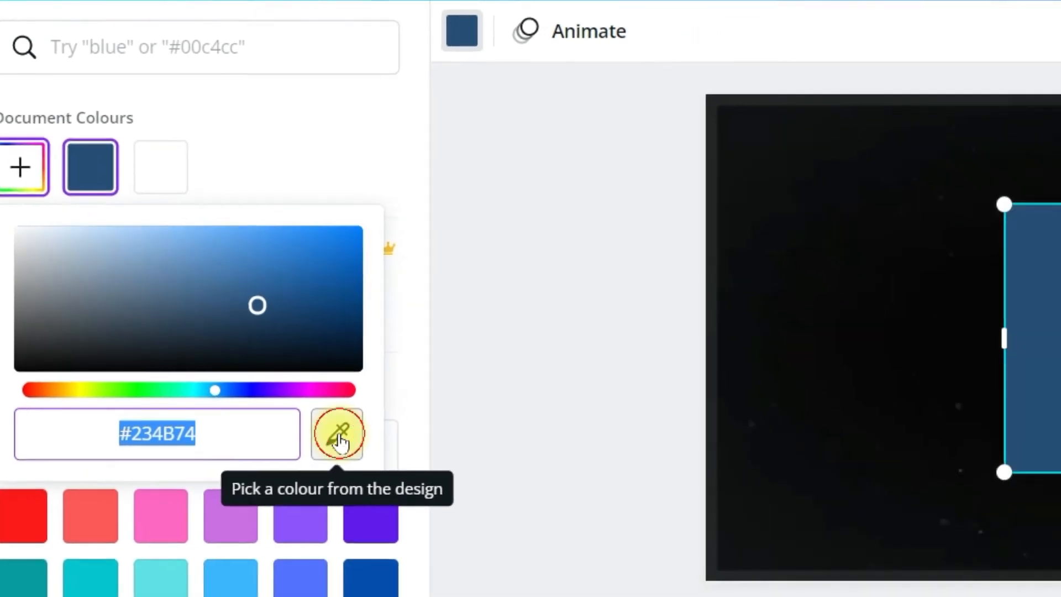
pyautogui.click(430, 464)
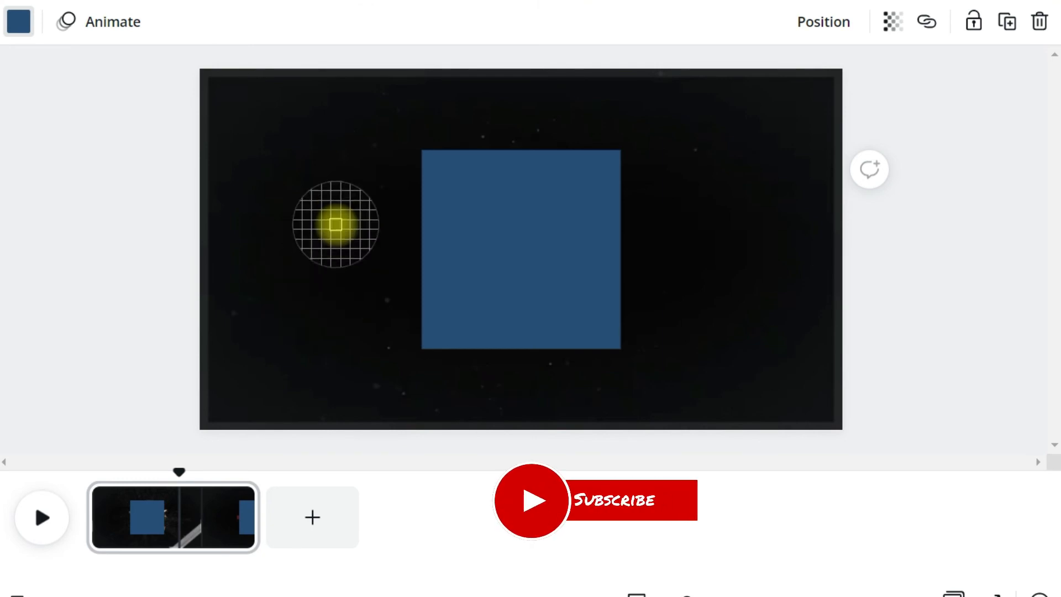
pyautogui.click(338, 225)
# Move the dark square over the watermark in the video's lower-right corner and check its coverage on a later frame.
pyautogui.moveTo(514, 230); pyautogui.dragTo(691, 273)
pyautogui.moveTo(740, 297); pyautogui.dragTo(782, 354)
pyautogui.moveTo(179, 471); pyautogui.dragTo(175, 495)
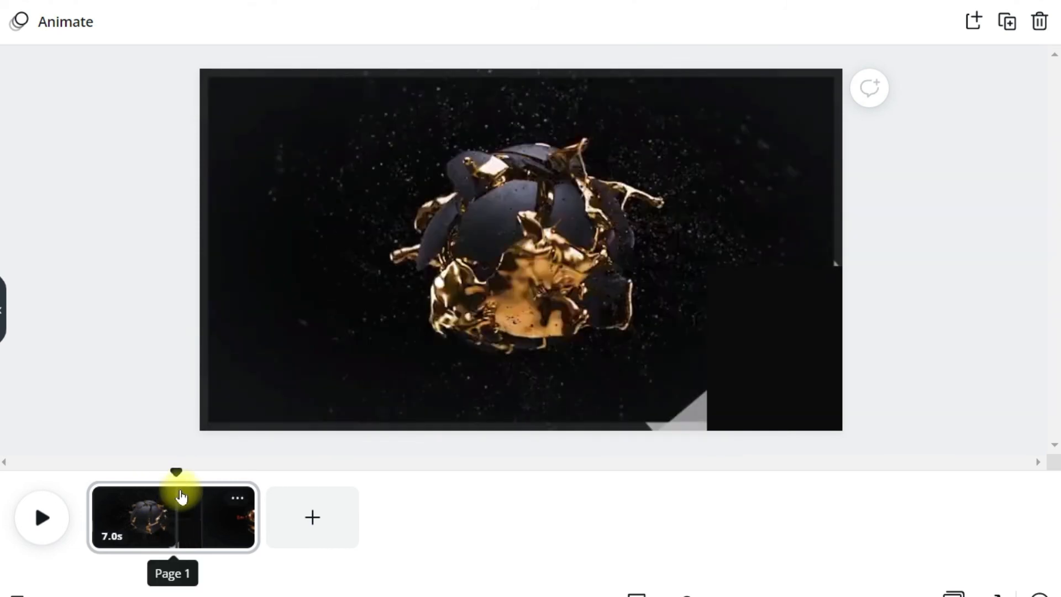
# Duplicate the dark square, place the copy along the video's bottom edge and stretch it past the left edge.
pyautogui.click(787, 374)
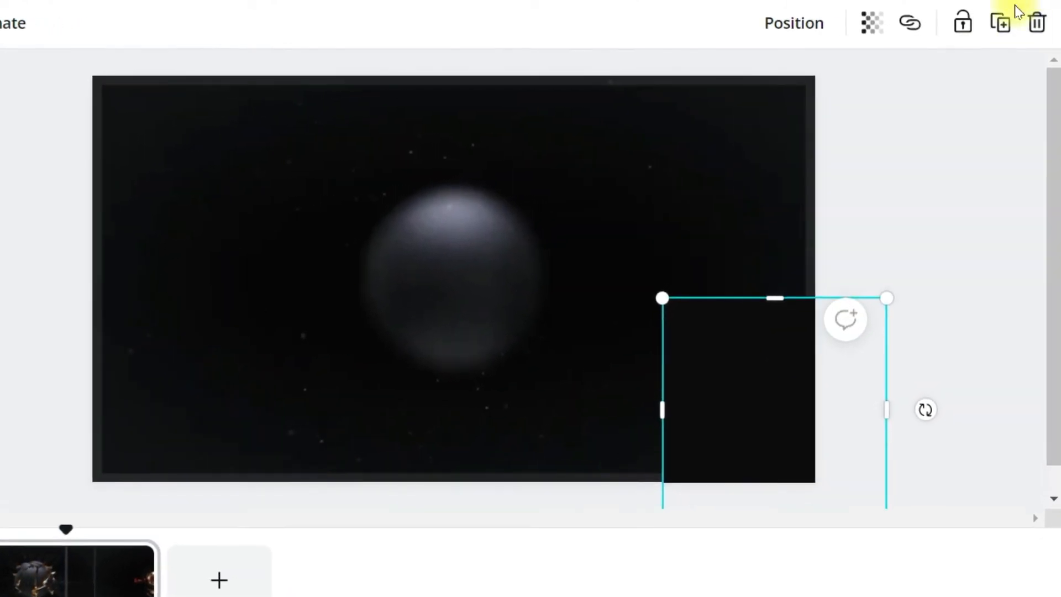
pyautogui.click(1011, 23)
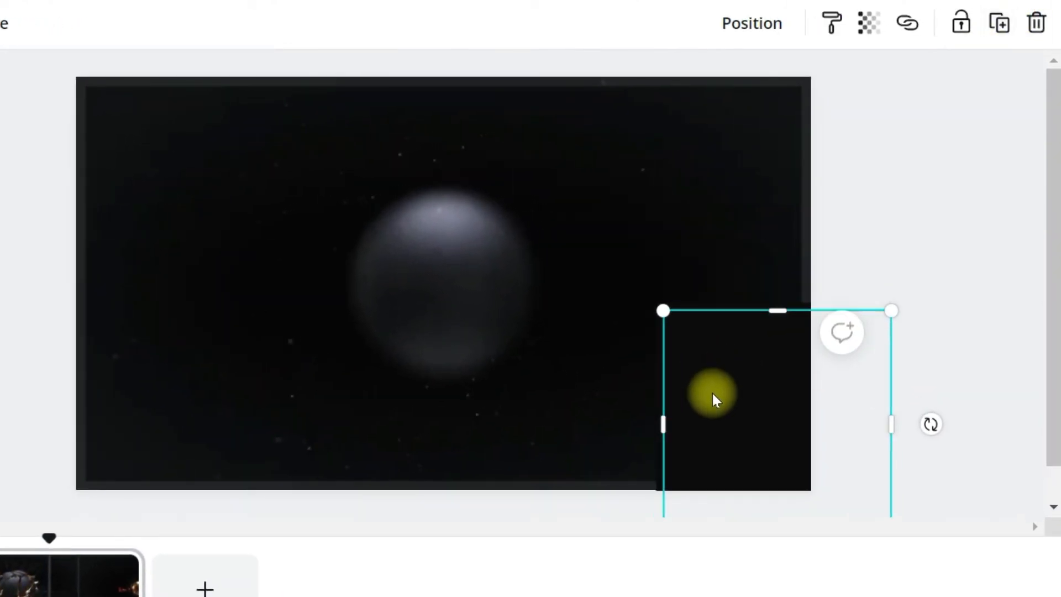
pyautogui.moveTo(712, 391); pyautogui.dragTo(490, 493)
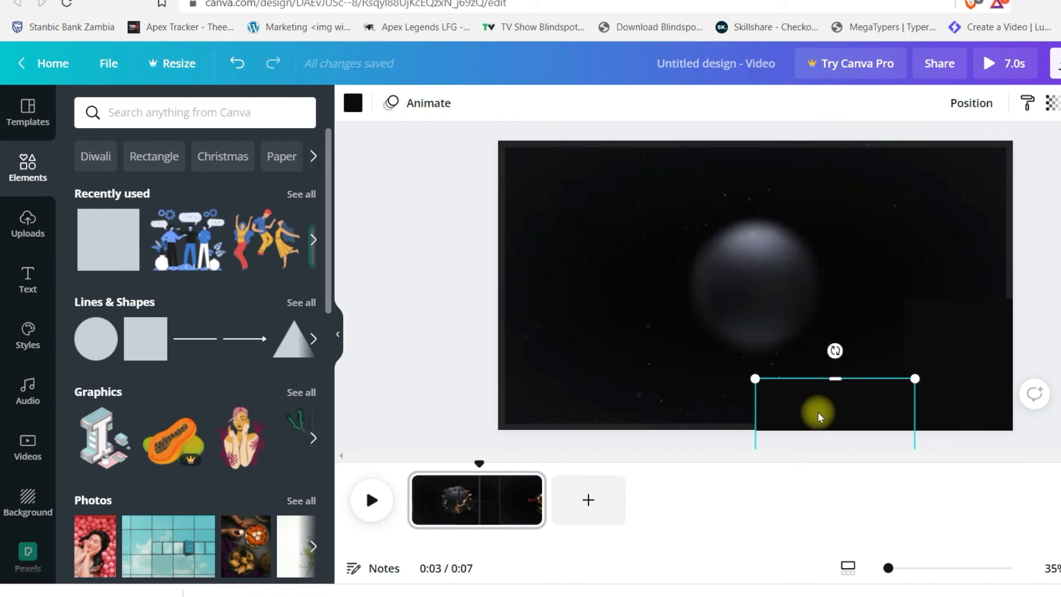
pyautogui.moveTo(751, 405); pyautogui.dragTo(539, 417)
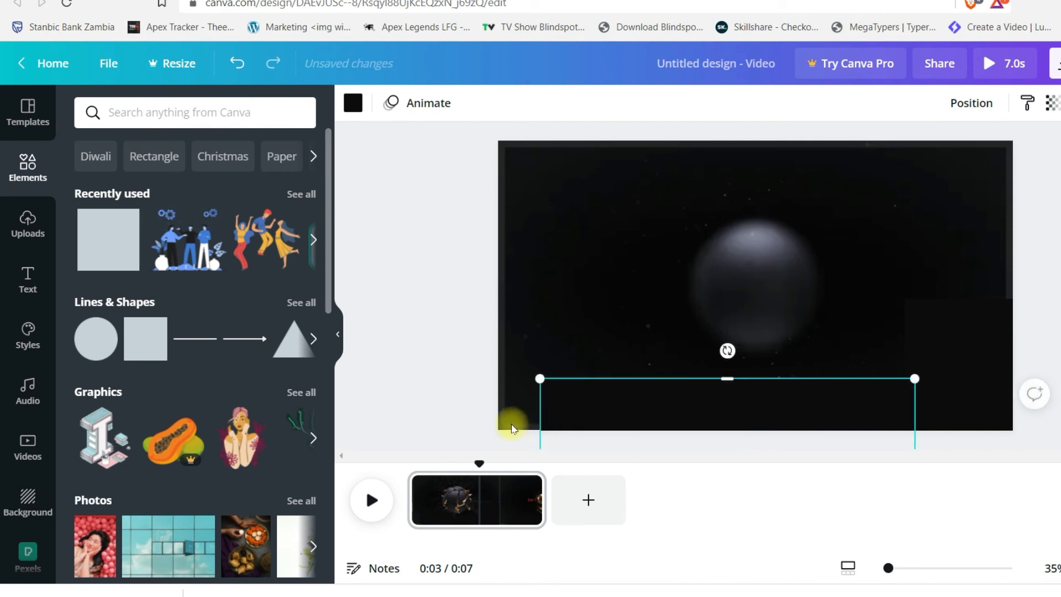
pyautogui.moveTo(541, 408); pyautogui.dragTo(461, 415)
pyautogui.click(625, 315)
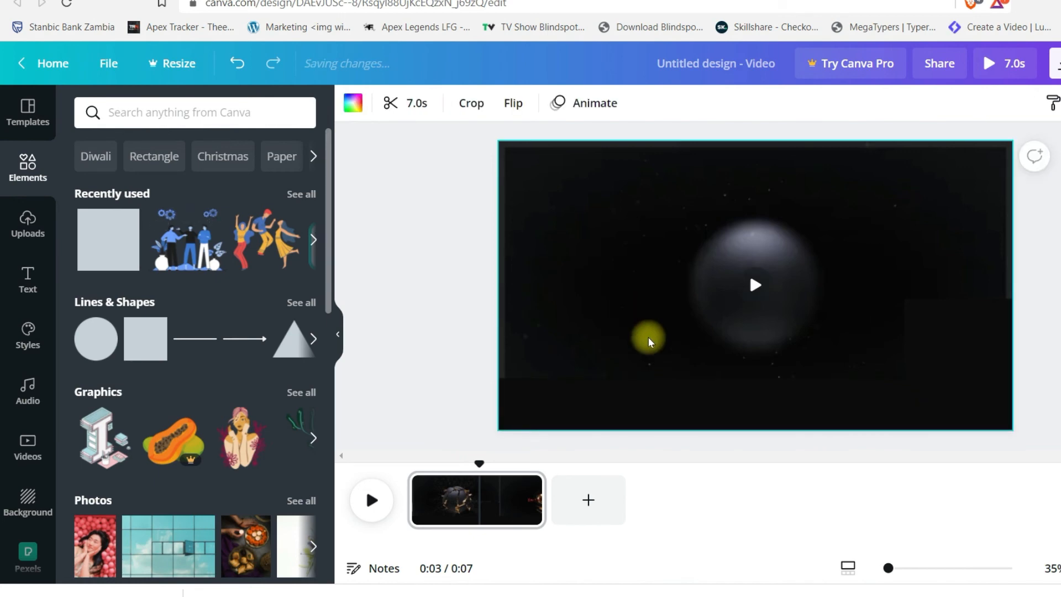
# Duplicate the bottom strip, move the copy over the video's left edge, extend it above the page and narrow it.
pyautogui.click(632, 422)
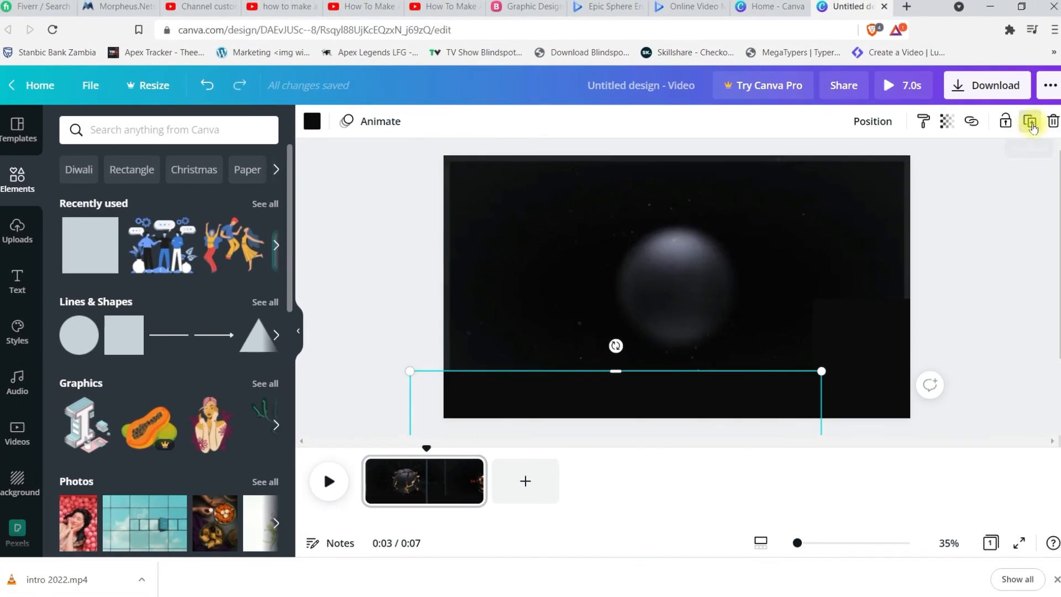
pyautogui.click(1031, 123)
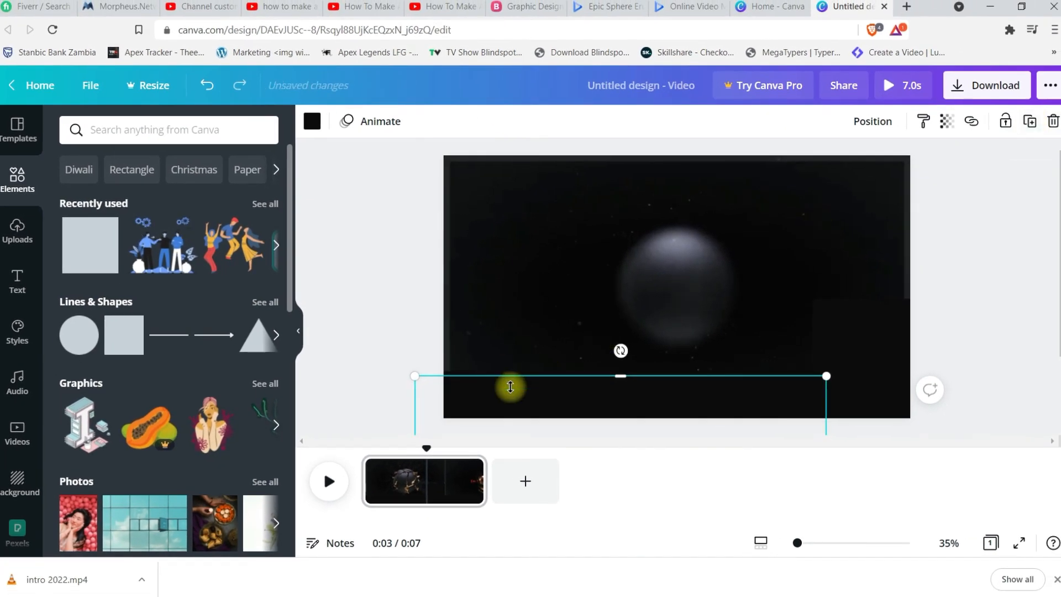
pyautogui.moveTo(497, 393); pyautogui.dragTo(354, 182)
pyautogui.moveTo(457, 251); pyautogui.dragTo(429, 298)
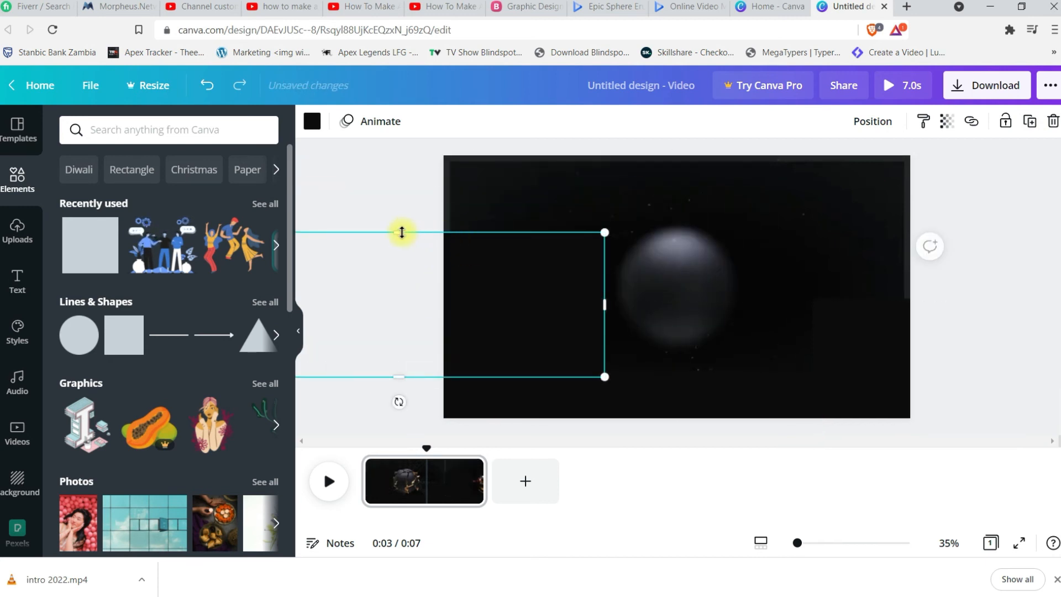
pyautogui.moveTo(401, 232); pyautogui.dragTo(432, 144)
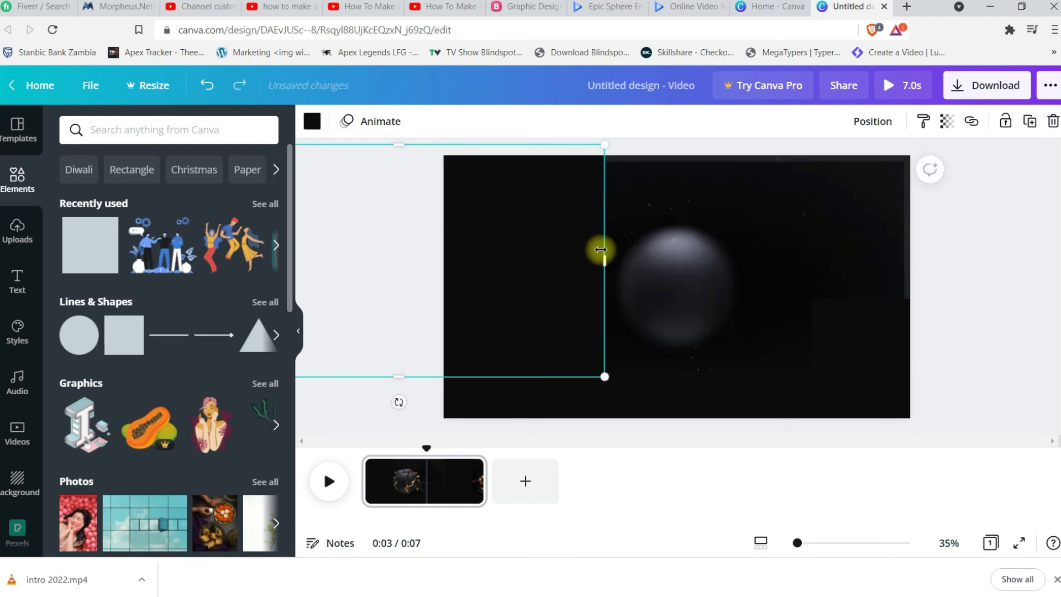
pyautogui.moveTo(608, 263); pyautogui.dragTo(562, 267)
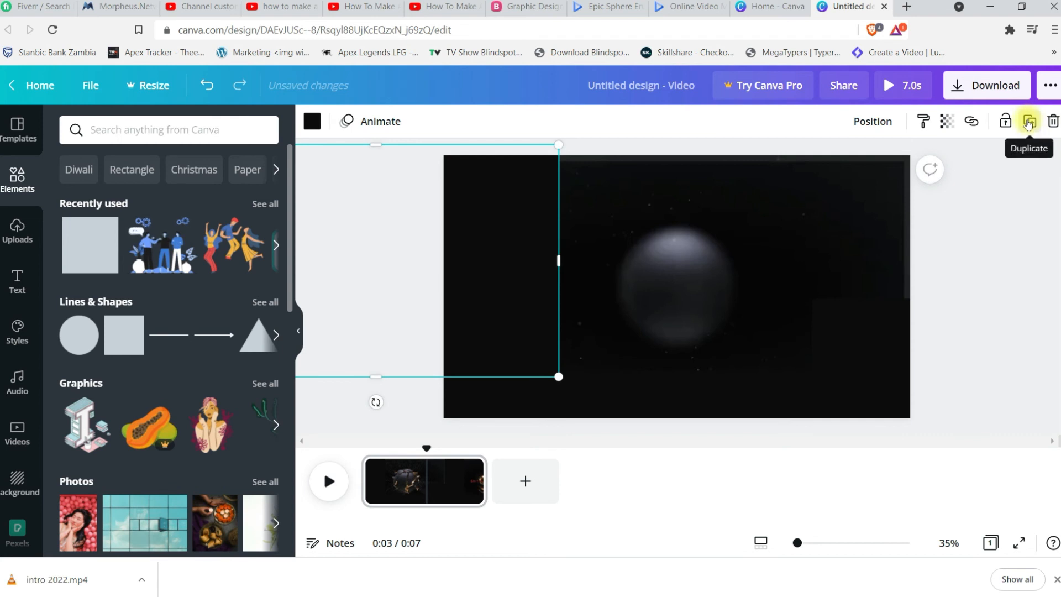
# Duplicate the left strip, place the copy along the video's top edge and widen it to the full page width.
pyautogui.click(1030, 122)
pyautogui.moveTo(507, 246); pyautogui.dragTo(758, 61)
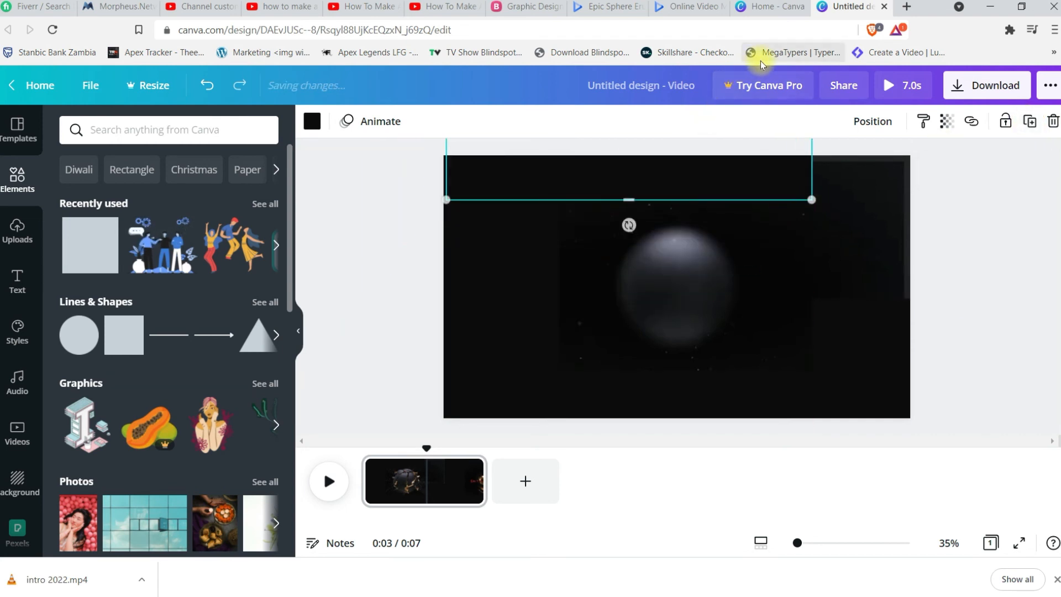
pyautogui.moveTo(813, 156); pyautogui.dragTo(911, 162)
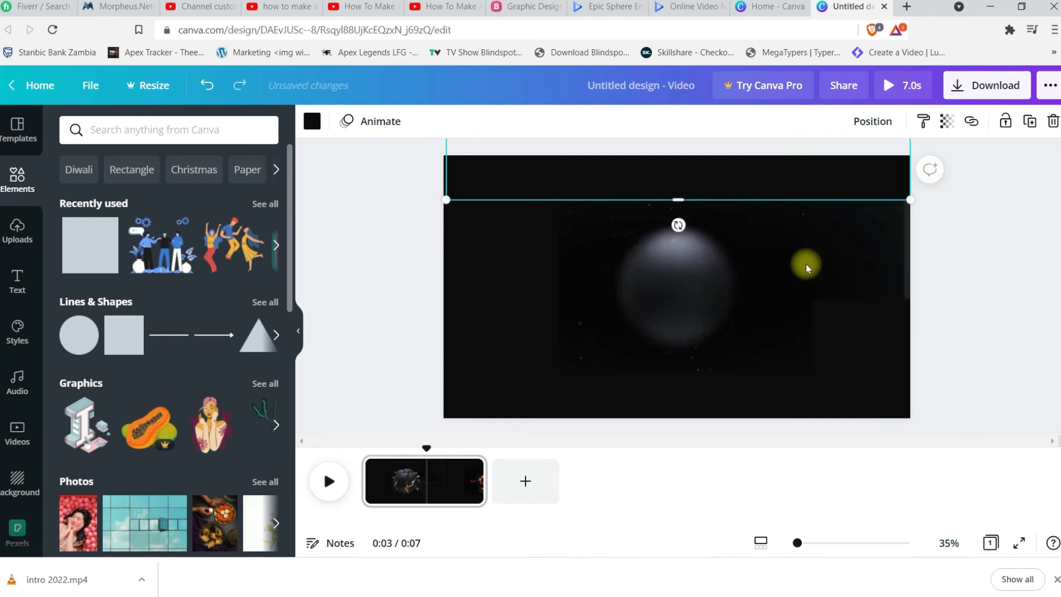
pyautogui.click(745, 258)
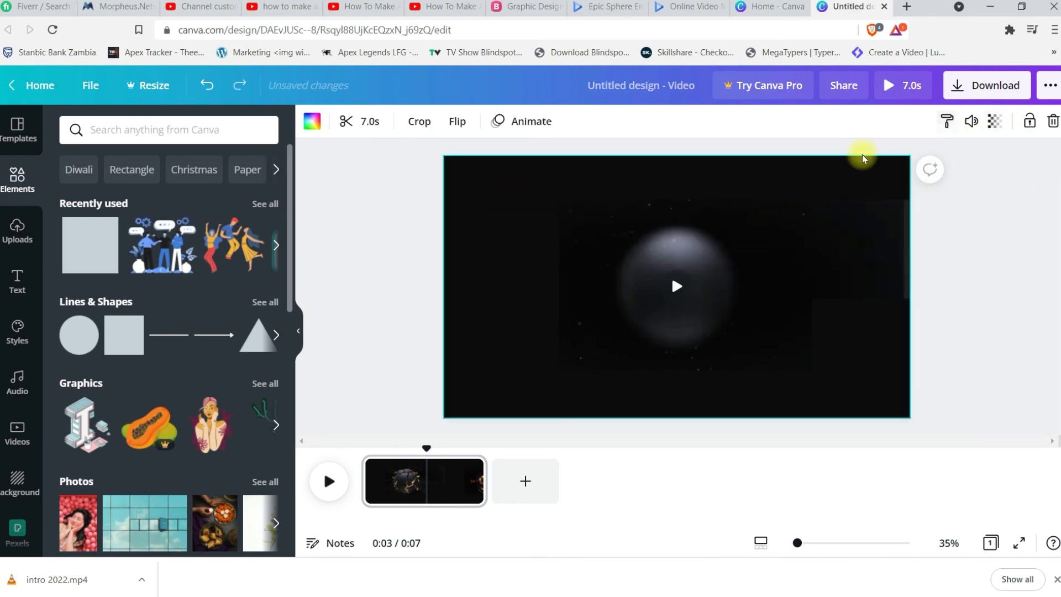
# Duplicate the top strip and place the copy over the video's right edge.
pyautogui.click(838, 172)
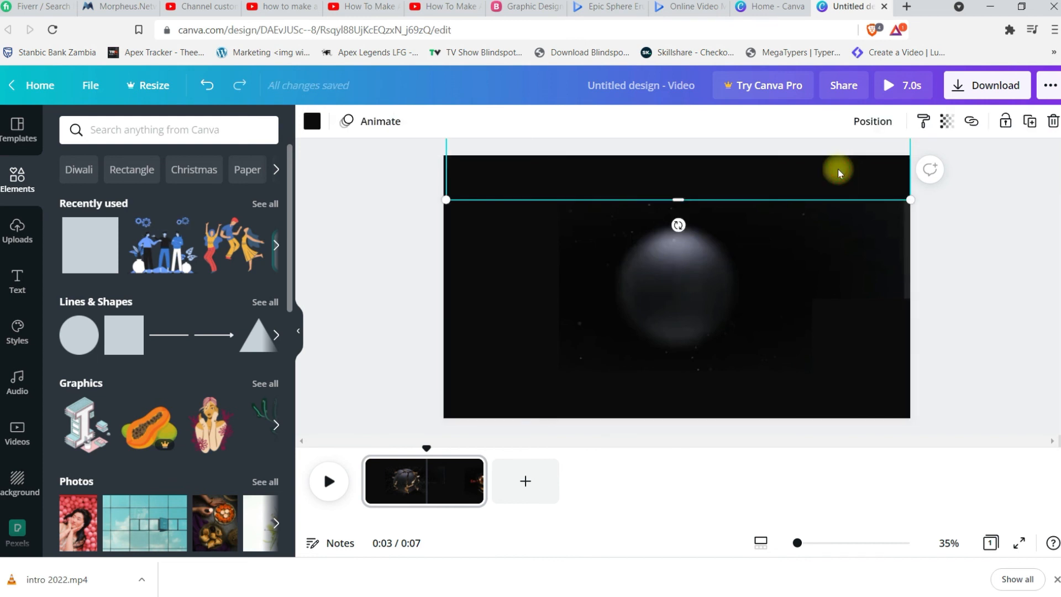
pyautogui.click(1030, 121)
pyautogui.moveTo(797, 187); pyautogui.dragTo(1031, 339)
pyautogui.moveTo(825, 312); pyautogui.dragTo(1005, 356)
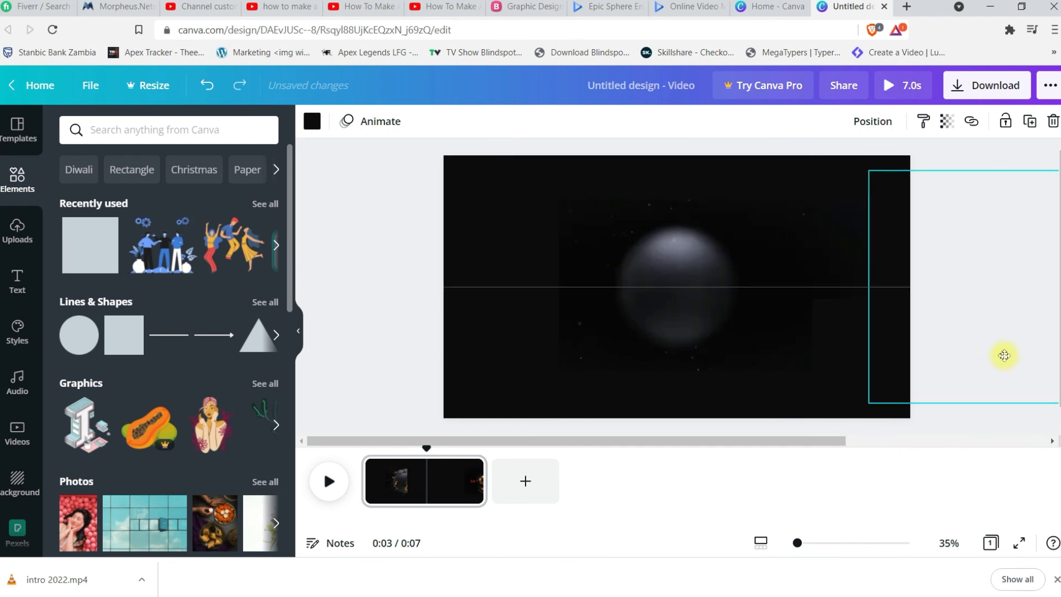
pyautogui.click(761, 307)
# Shift the left strip outward and the top strip upward so they cover only the video's border.
pyautogui.click(499, 299)
pyautogui.moveTo(499, 300); pyautogui.dragTo(404, 311)
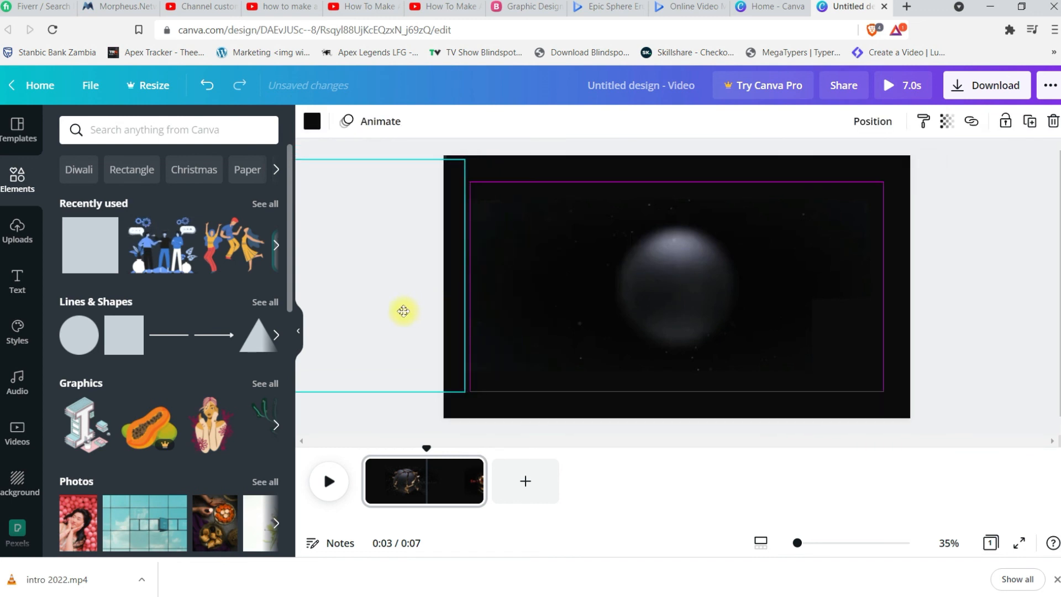
pyautogui.click(566, 170)
pyautogui.moveTo(566, 170); pyautogui.dragTo(568, 149)
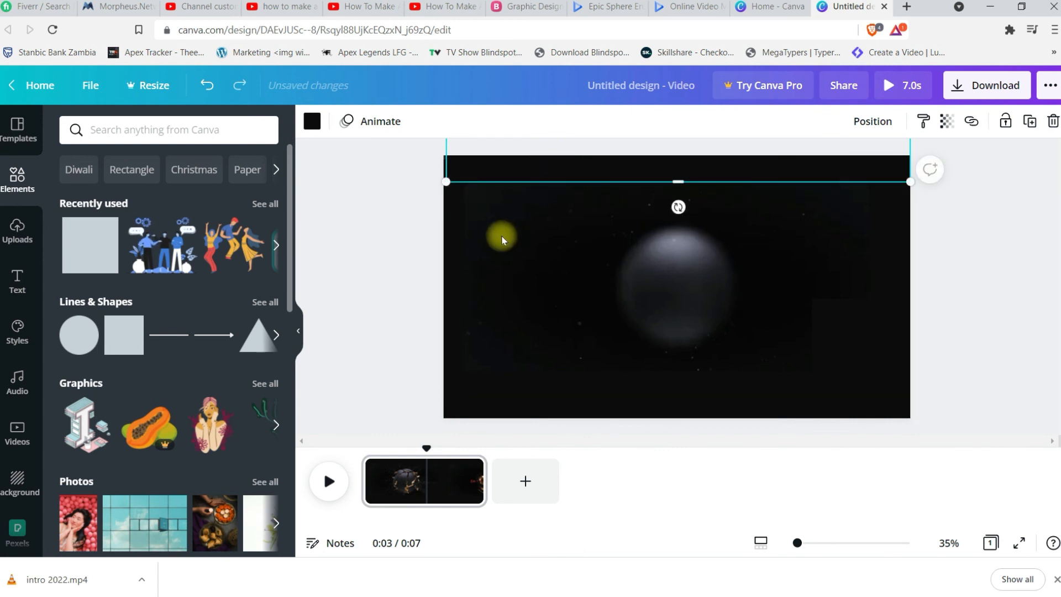
# Play the background video to check how the dark strips cover its edges.
pyautogui.click(539, 250)
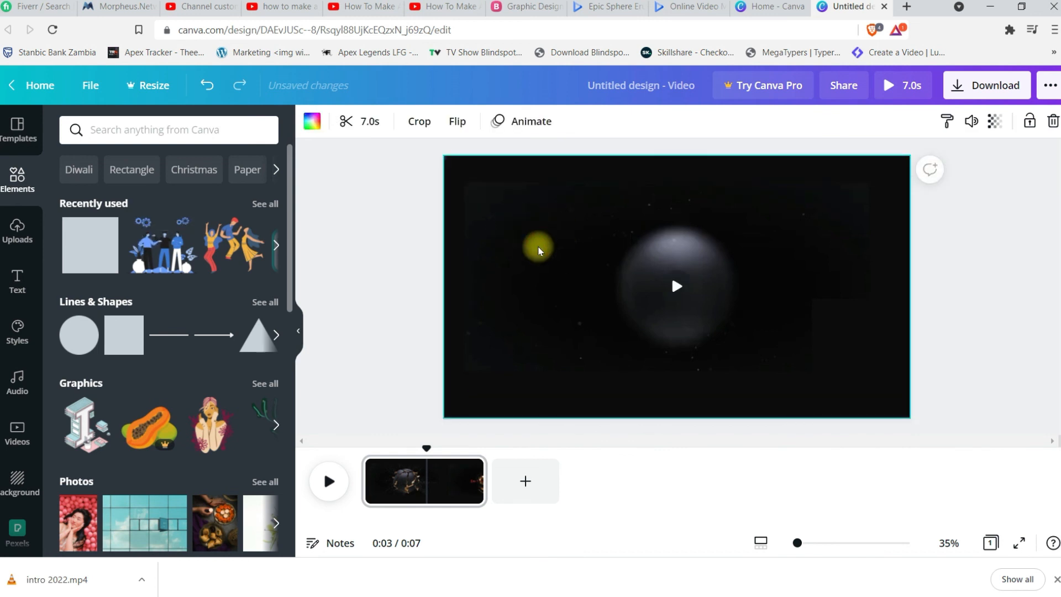
pyautogui.click(674, 290)
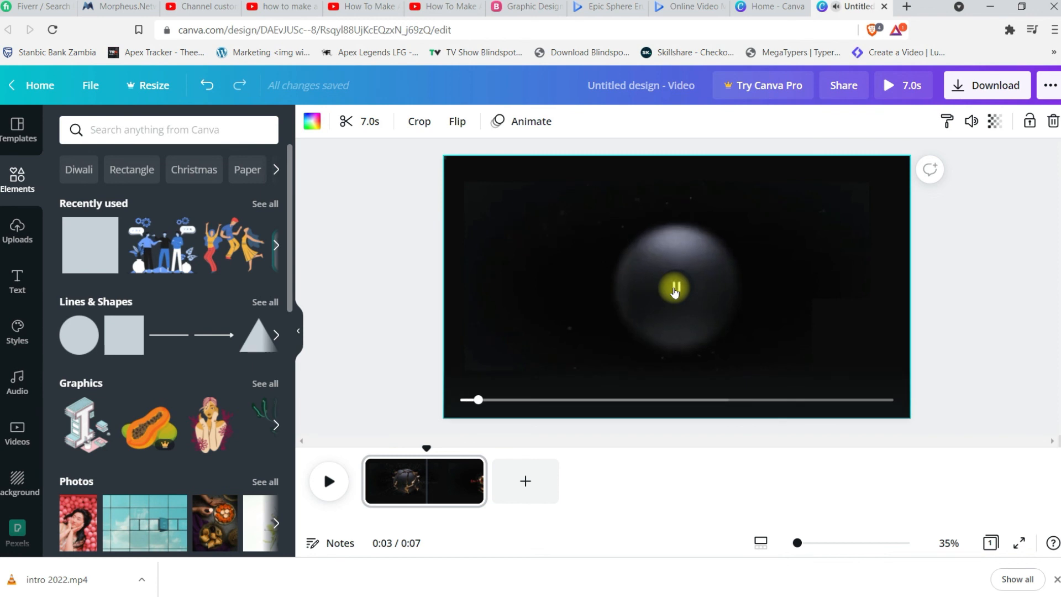